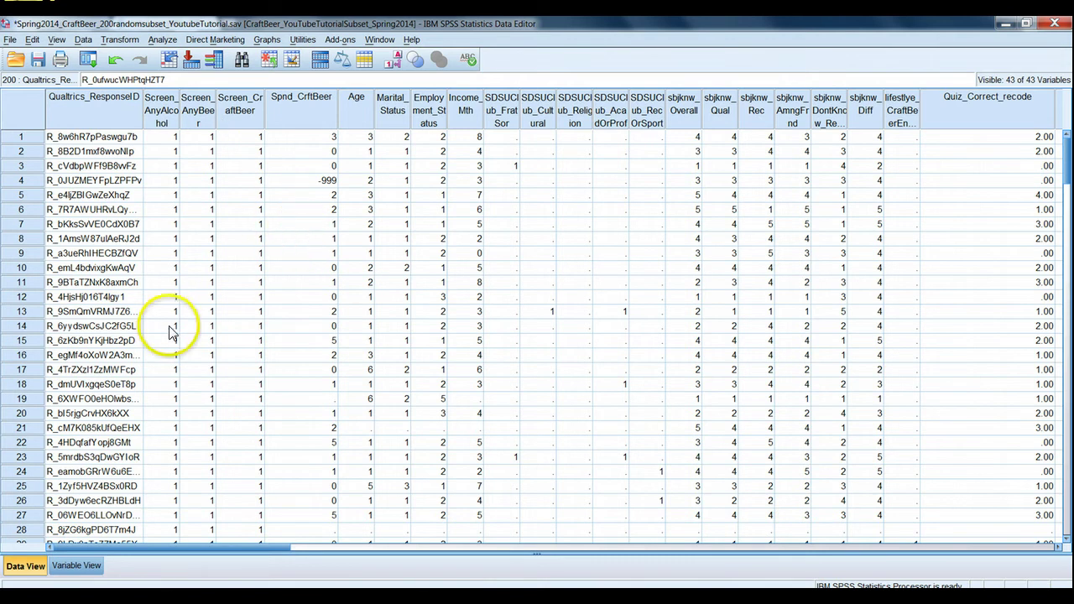
In Variable View, scroll the variable list down to SubjKnowledgeMerge_recode and back up
{"action": "left_click", "coordinate": [82, 567]}
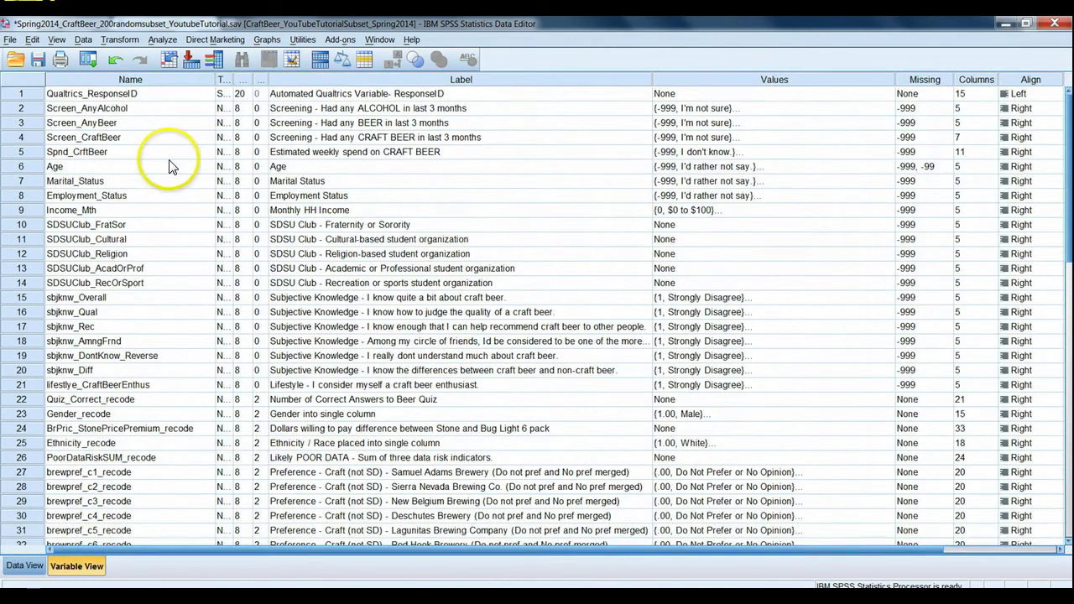
{"action": "scroll", "coordinate": [355, 193], "scroll_direction": "down", "scroll_amount": 8}
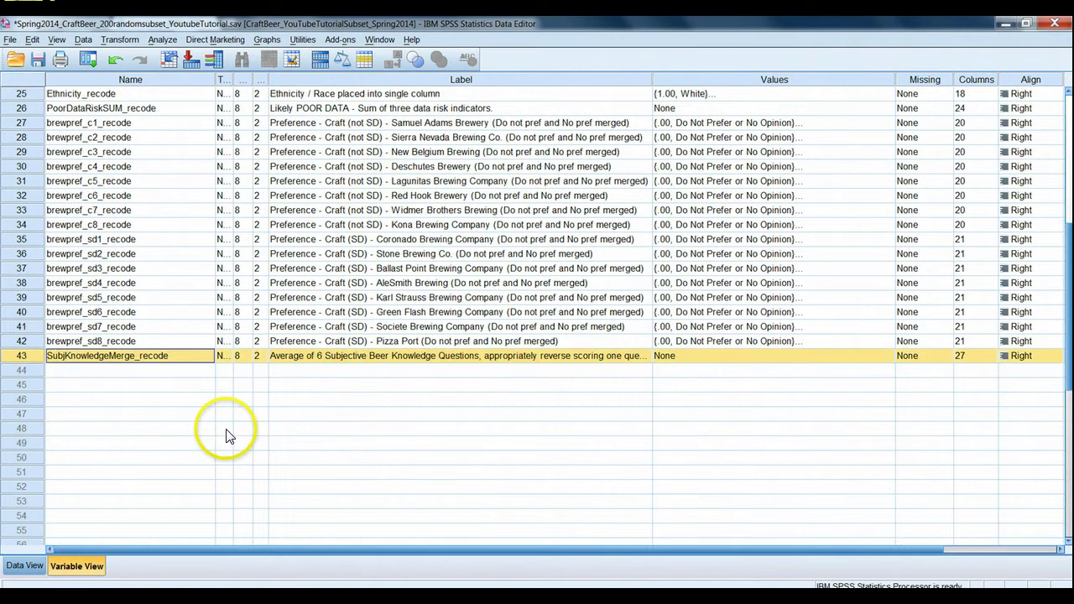
{"action": "scroll", "coordinate": [227, 436], "scroll_direction": "up", "scroll_amount": 8}
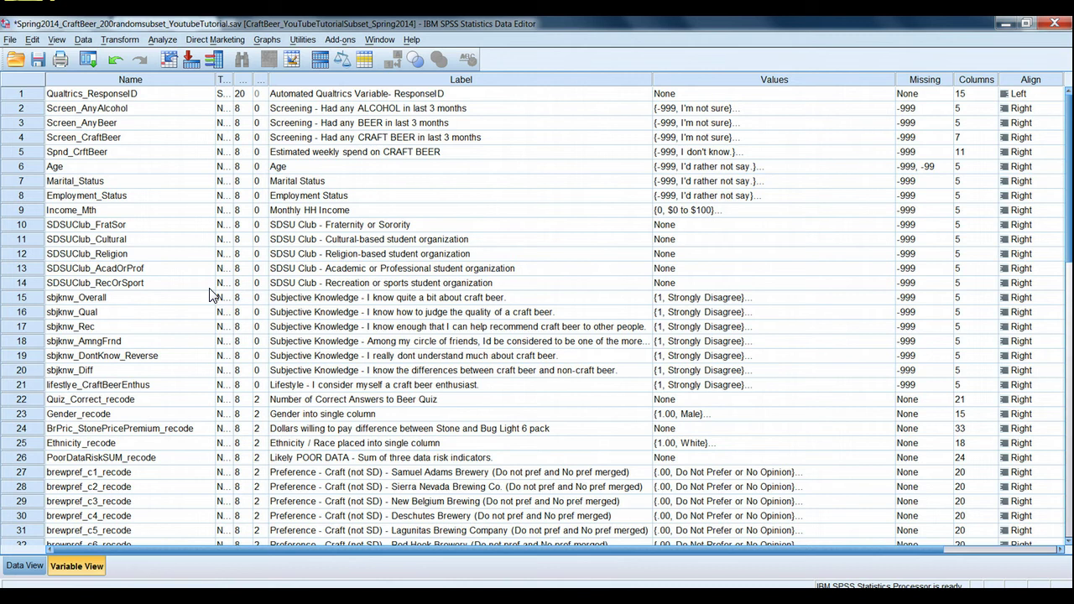
Glance at the case data, then select the Qualtrics_ResponseID variable in Variable View
{"action": "left_click", "coordinate": [32, 568]}
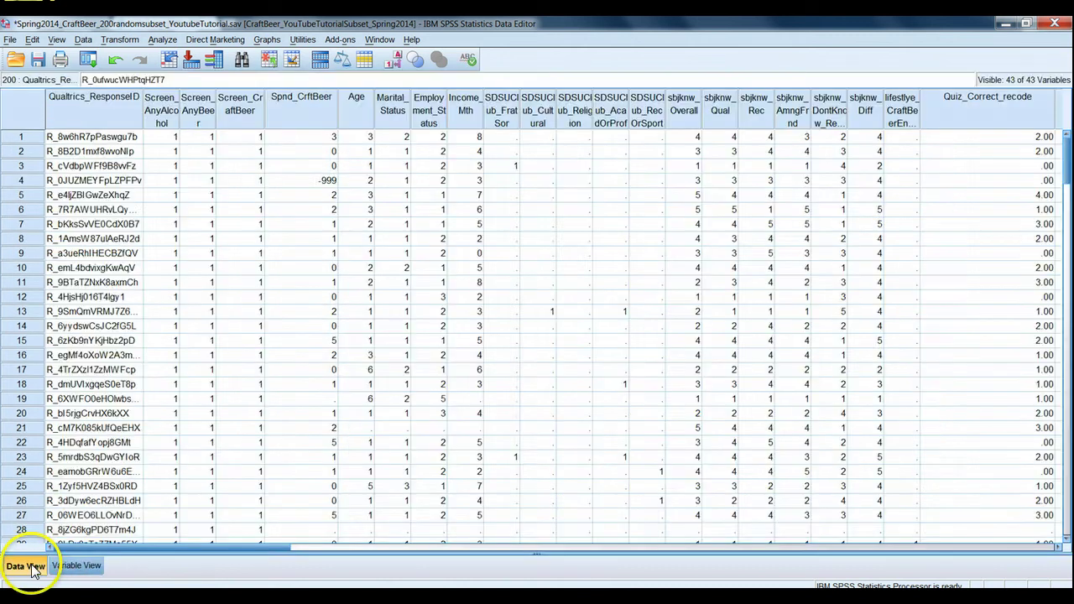
{"action": "left_click", "coordinate": [77, 566]}
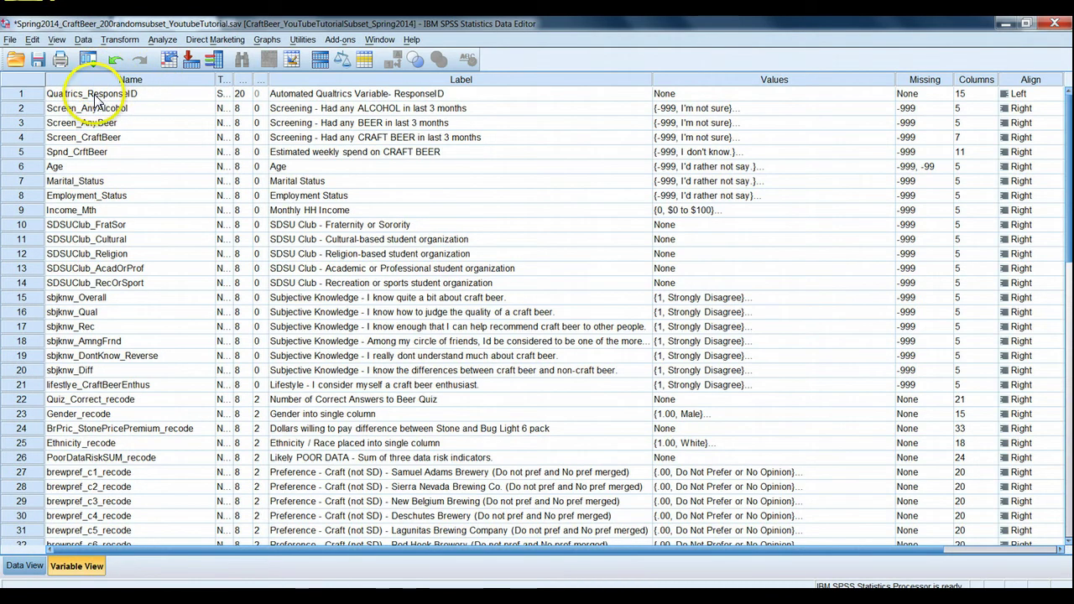
{"action": "left_click", "coordinate": [96, 94]}
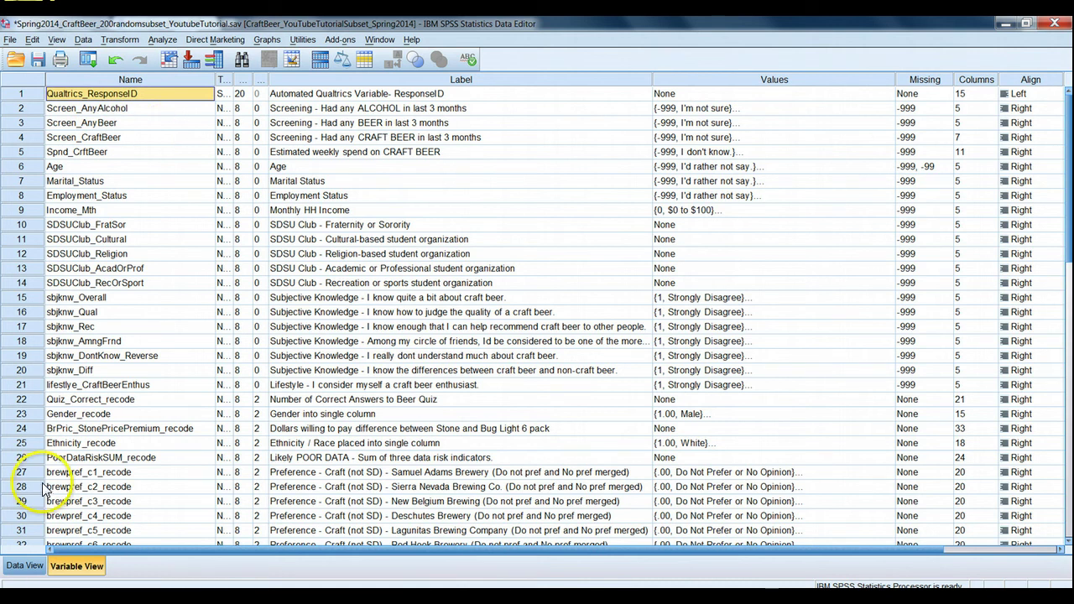
Widen the Qualtrics_ResponseID column in Data View so full response IDs show, then return to Variable View
{"action": "left_click", "coordinate": [24, 566]}
{"action": "left_click", "coordinate": [99, 142]}
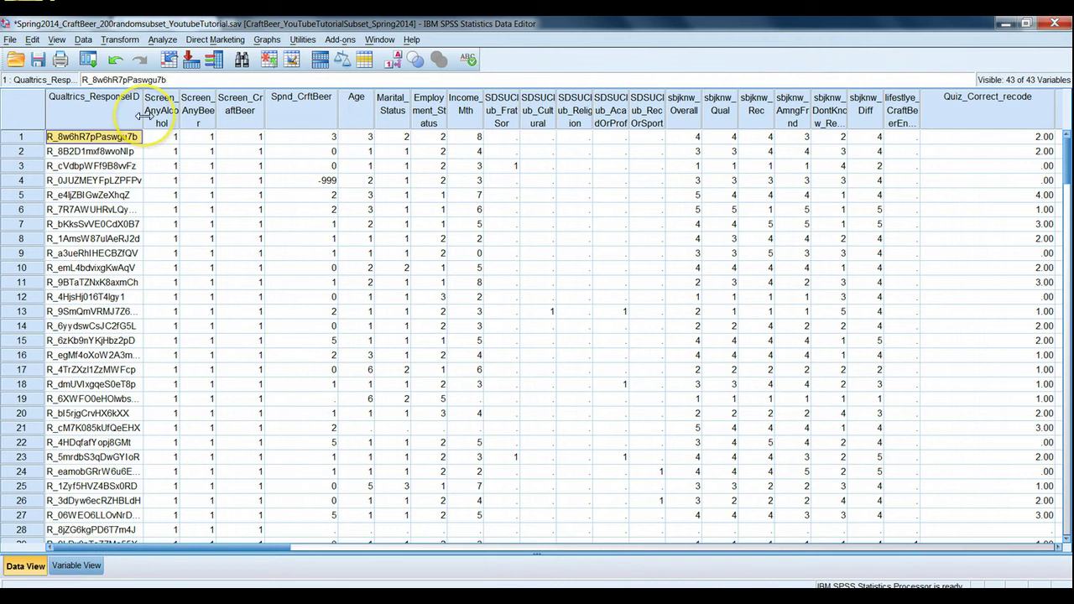
{"action": "left_click_drag", "start_coordinate": [143, 115], "coordinate": [172, 118]}
{"action": "left_click", "coordinate": [76, 566]}
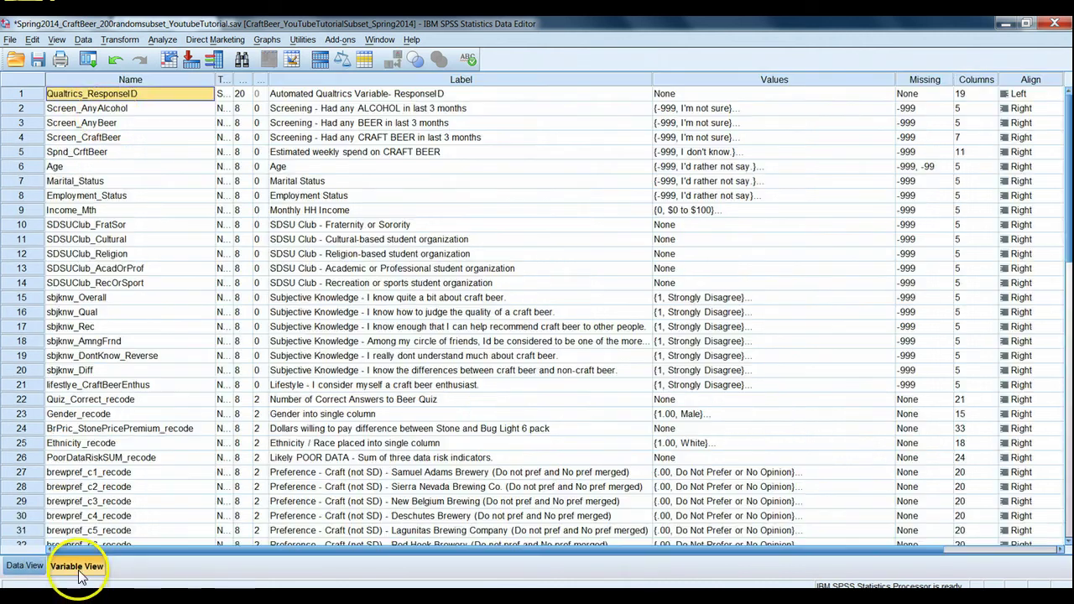
Check Screen_CraftBeer's value labels (1 = Yes) and close them unchanged
{"action": "left_click_drag", "start_coordinate": [101, 108], "coordinate": [106, 136]}
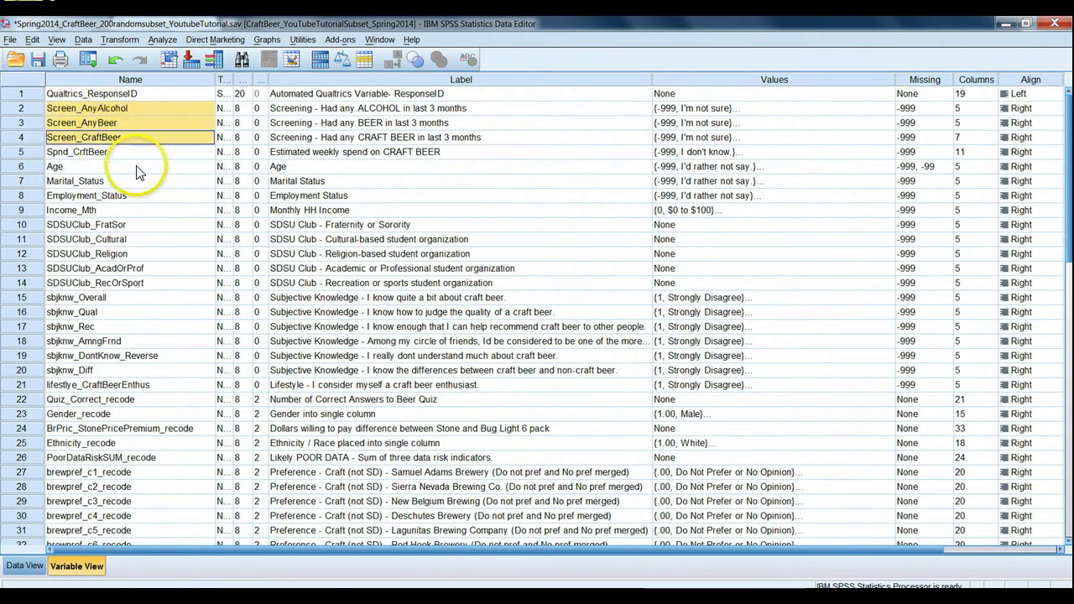
{"action": "left_click", "coordinate": [371, 140]}
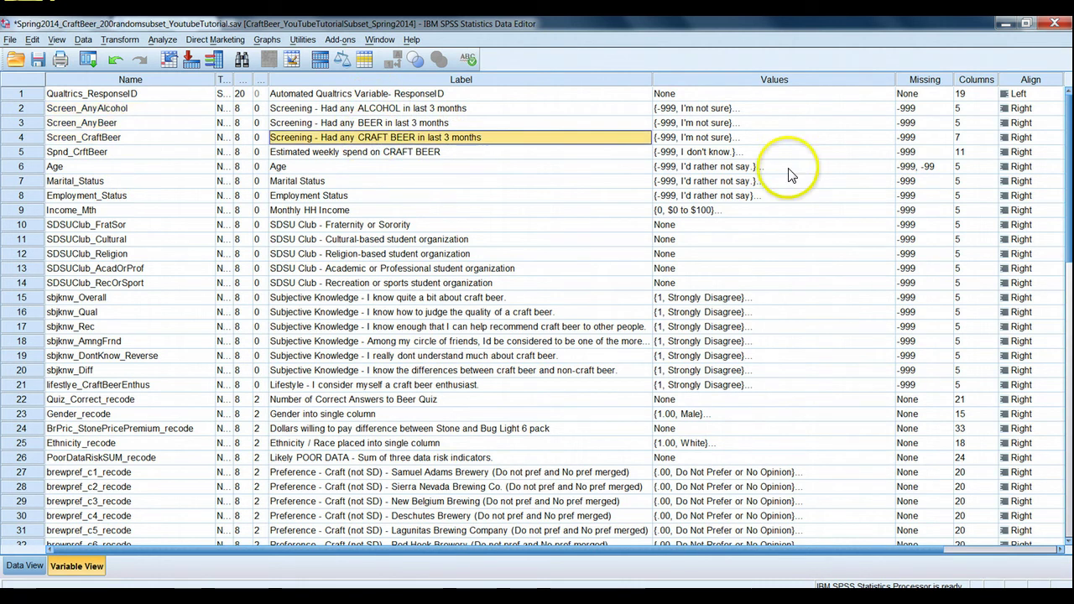
{"action": "left_click", "coordinate": [841, 138]}
{"action": "left_click", "coordinate": [887, 138]}
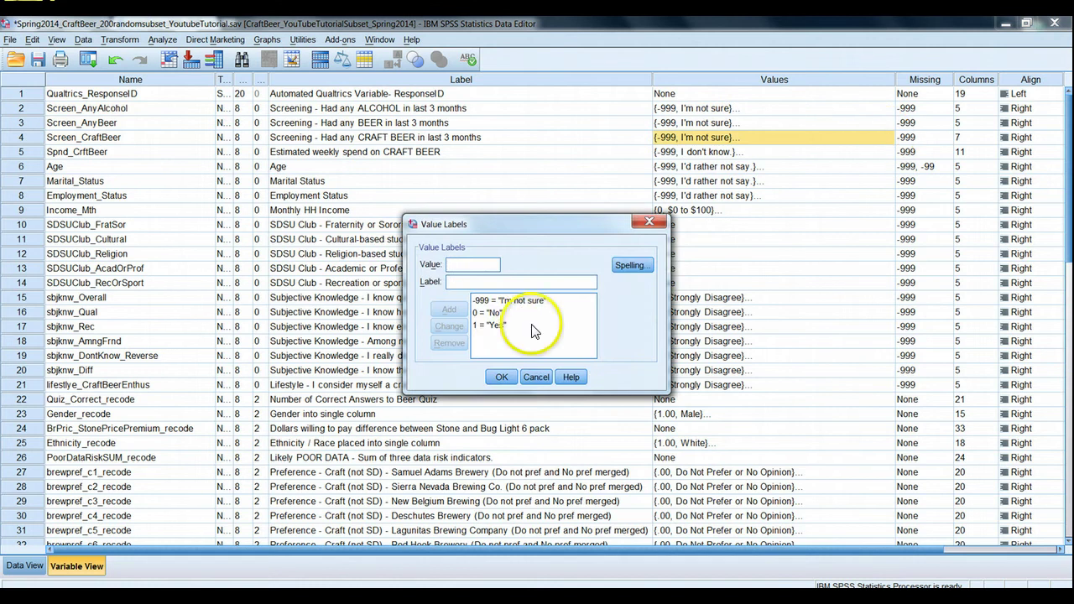
{"action": "left_click", "coordinate": [497, 325]}
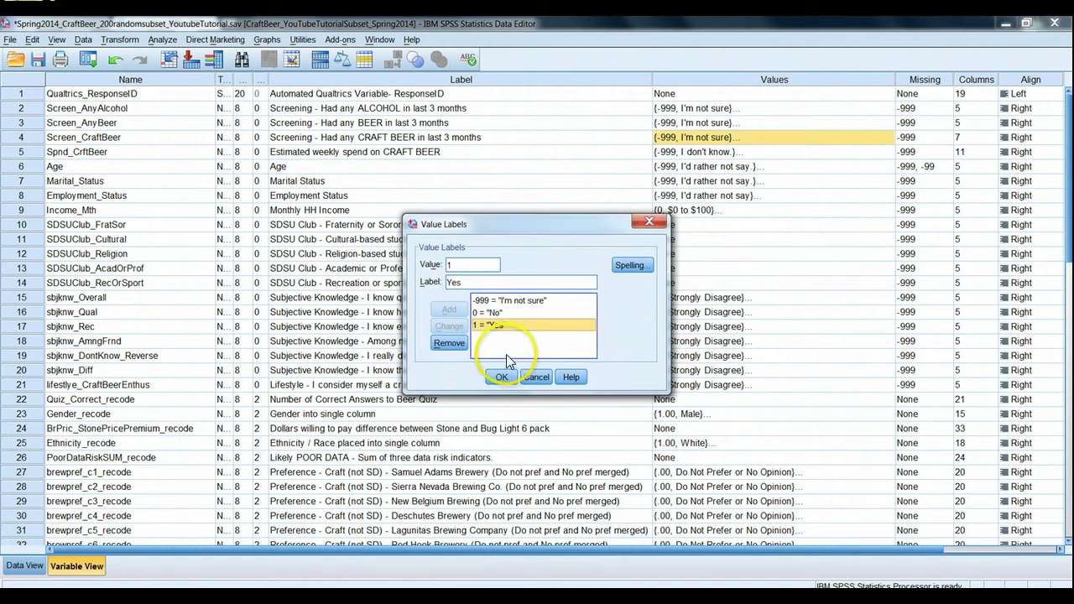
{"action": "left_click", "coordinate": [491, 327]}
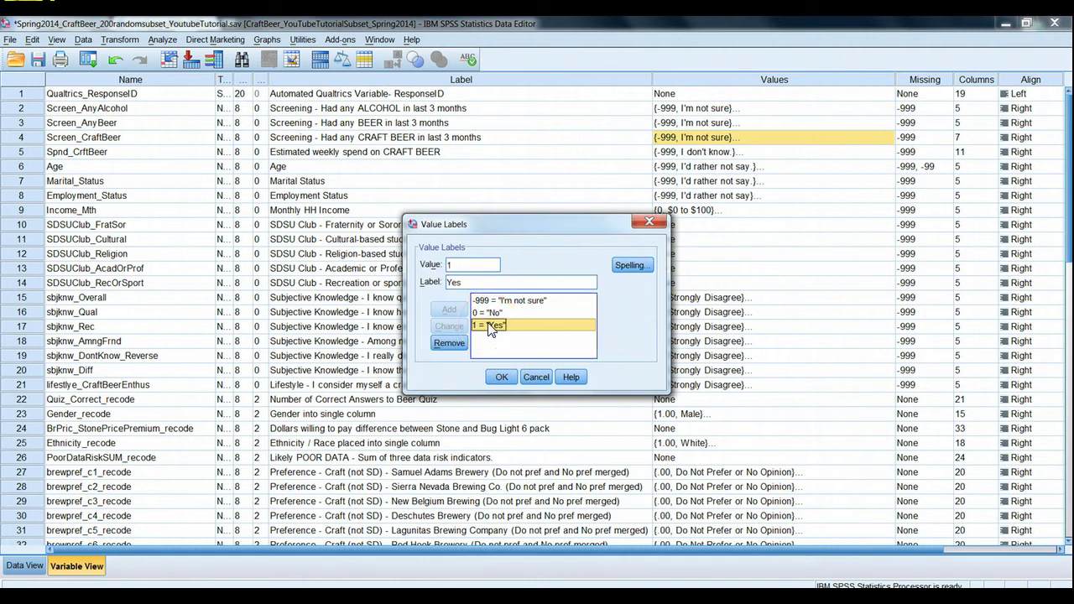
{"action": "left_click", "coordinate": [535, 376]}
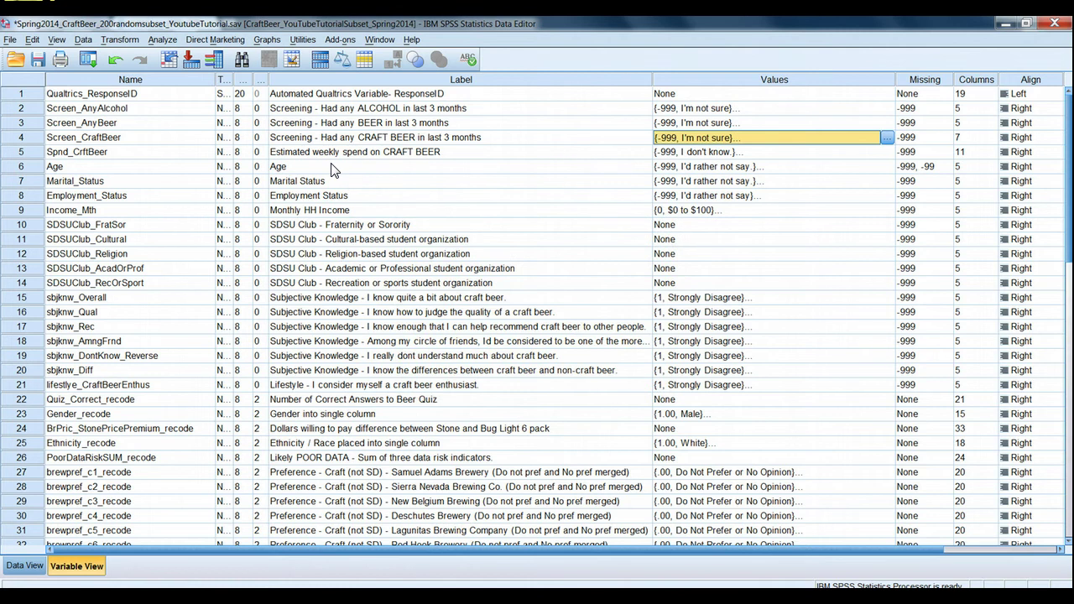
Select the Screen_CraftBeer column in Data View and scroll through its values
{"action": "left_click", "coordinate": [25, 566]}
{"action": "left_click", "coordinate": [256, 116]}
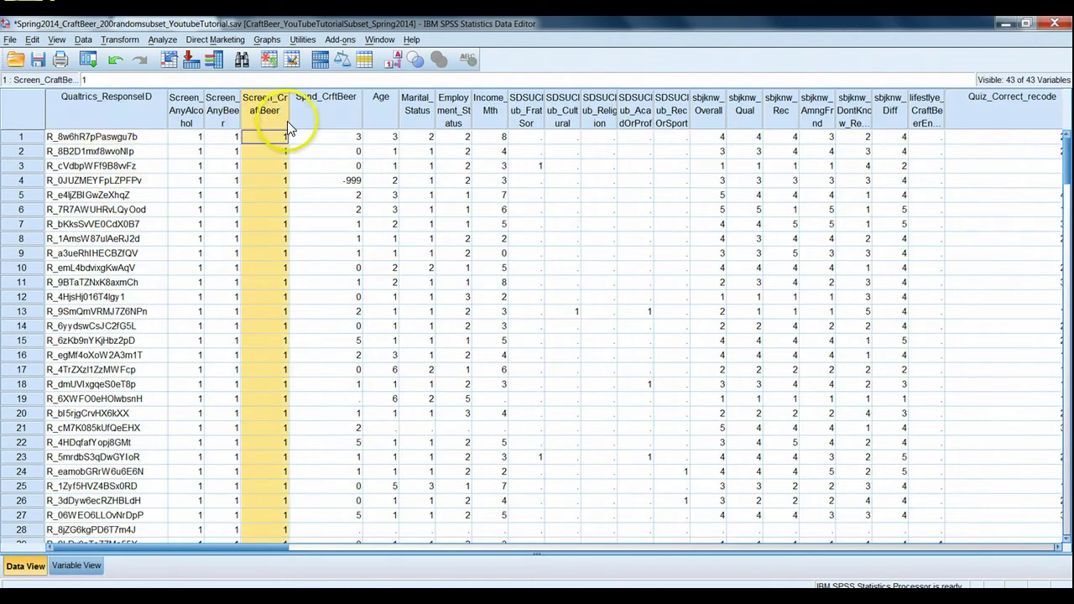
{"action": "scroll", "coordinate": [269, 188], "scroll_direction": "down", "scroll_amount": 20}
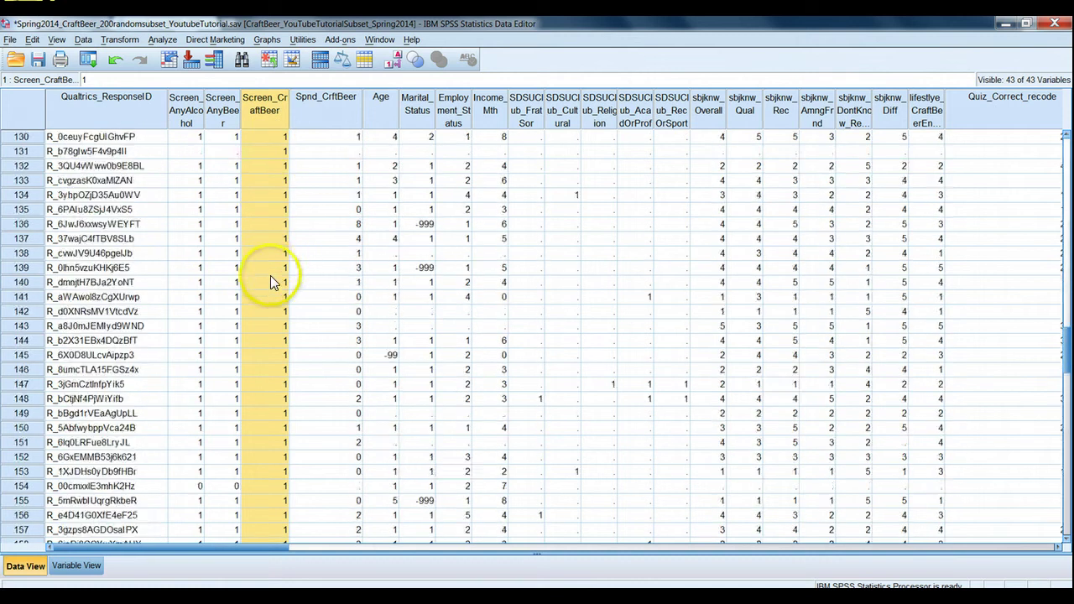
{"action": "scroll", "coordinate": [270, 276], "scroll_direction": "up", "scroll_amount": 20}
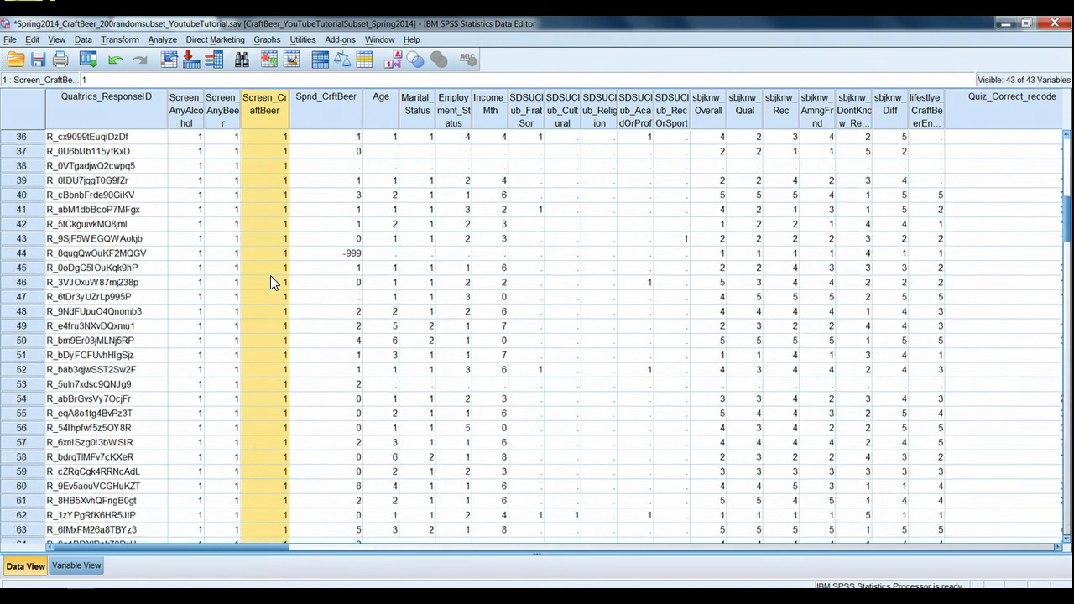
Step through the labels from Spnd_CrftBeer to Monthly HH Income, then open Income_Mth's value labels
{"action": "left_click", "coordinate": [94, 565]}
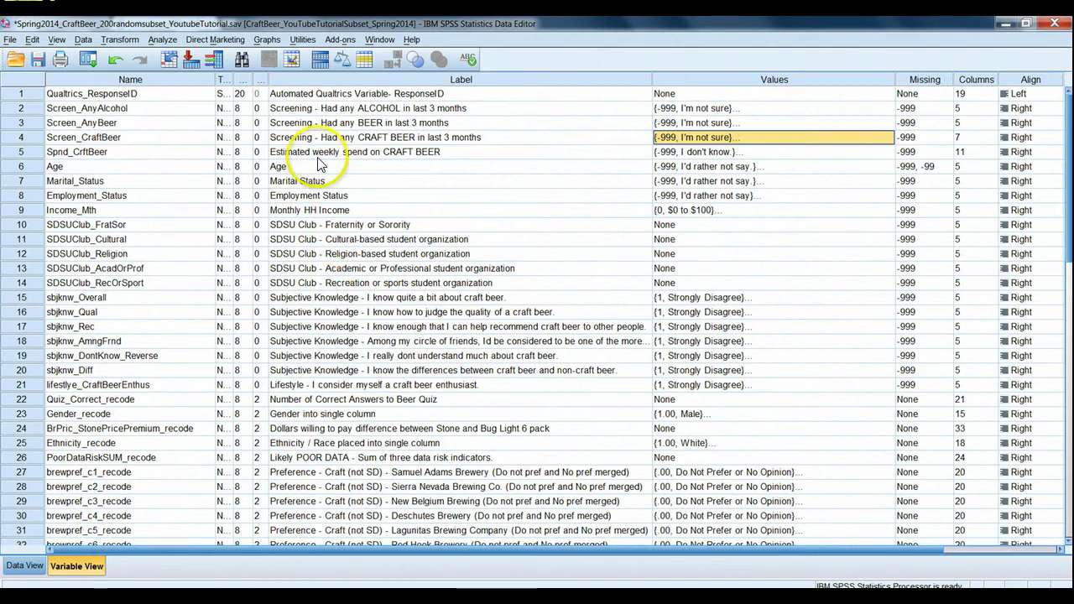
{"action": "left_click", "coordinate": [384, 154]}
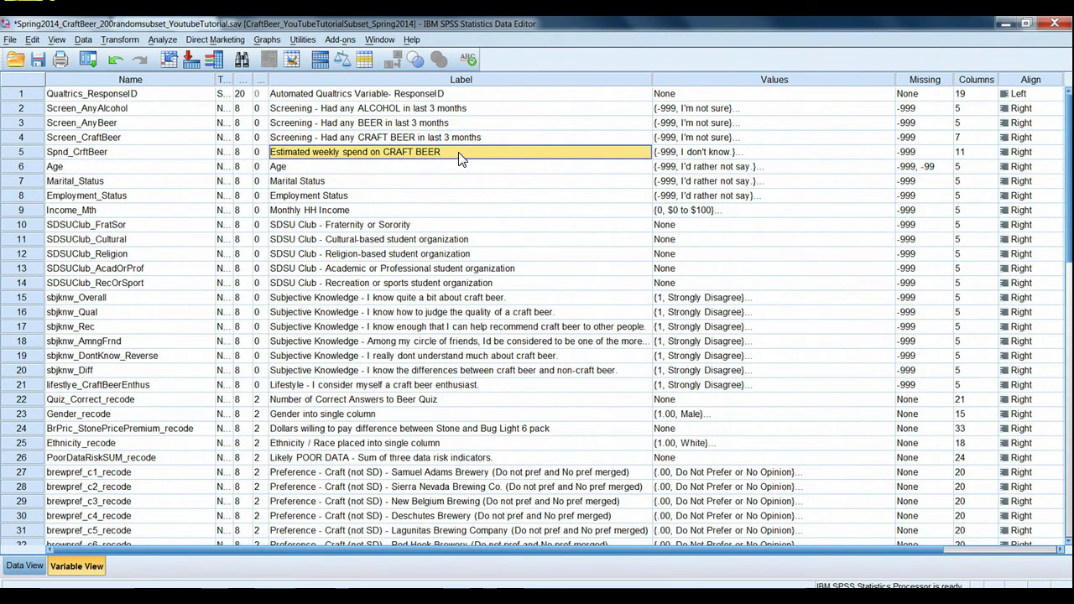
{"action": "left_click", "coordinate": [366, 168]}
{"action": "left_click", "coordinate": [366, 182]}
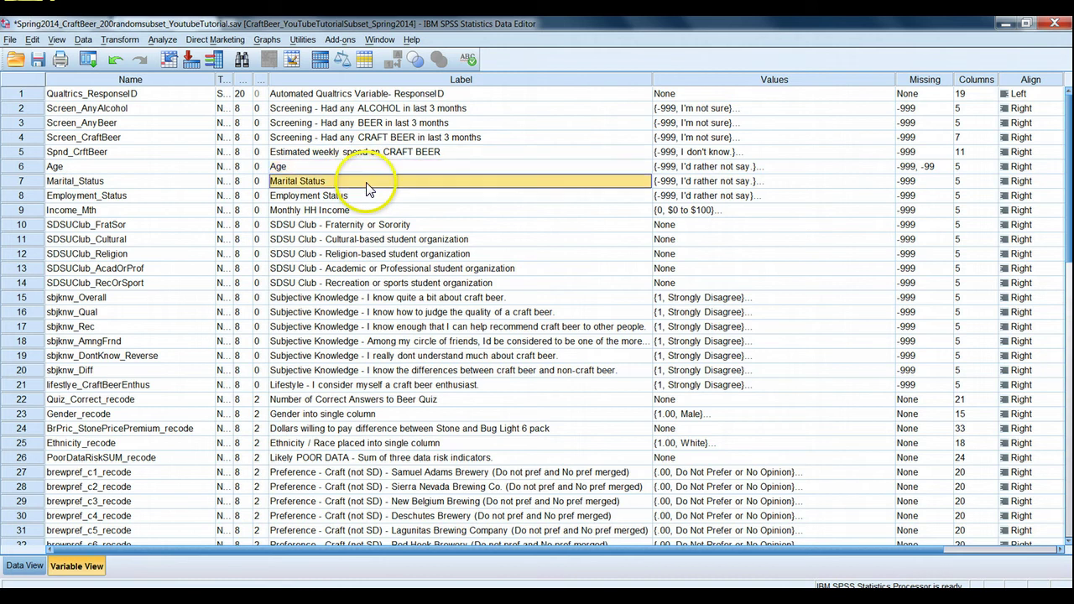
{"action": "left_click", "coordinate": [377, 197]}
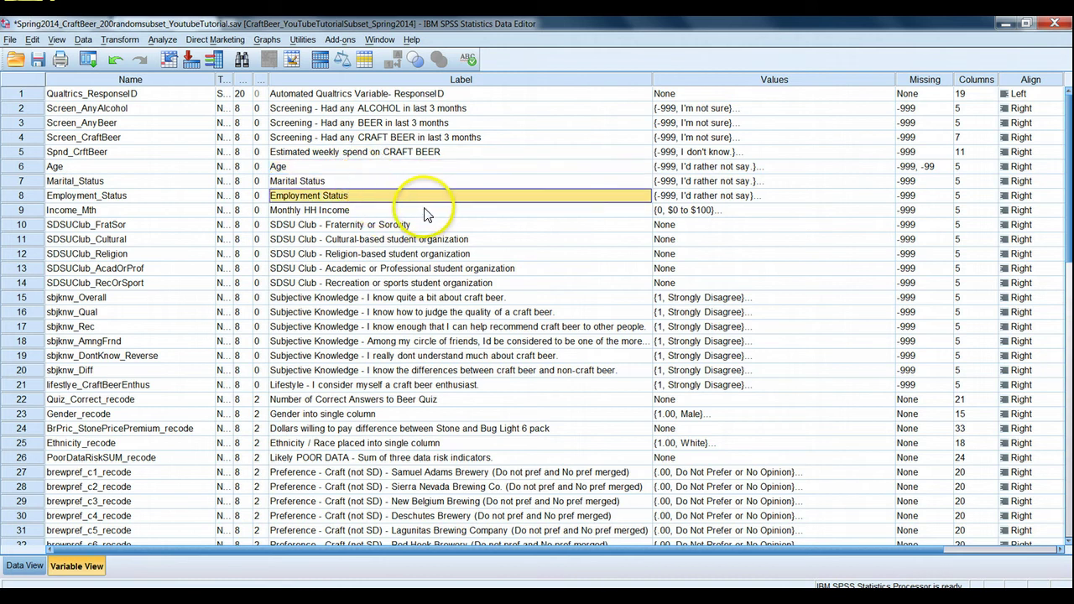
{"action": "left_click", "coordinate": [428, 212]}
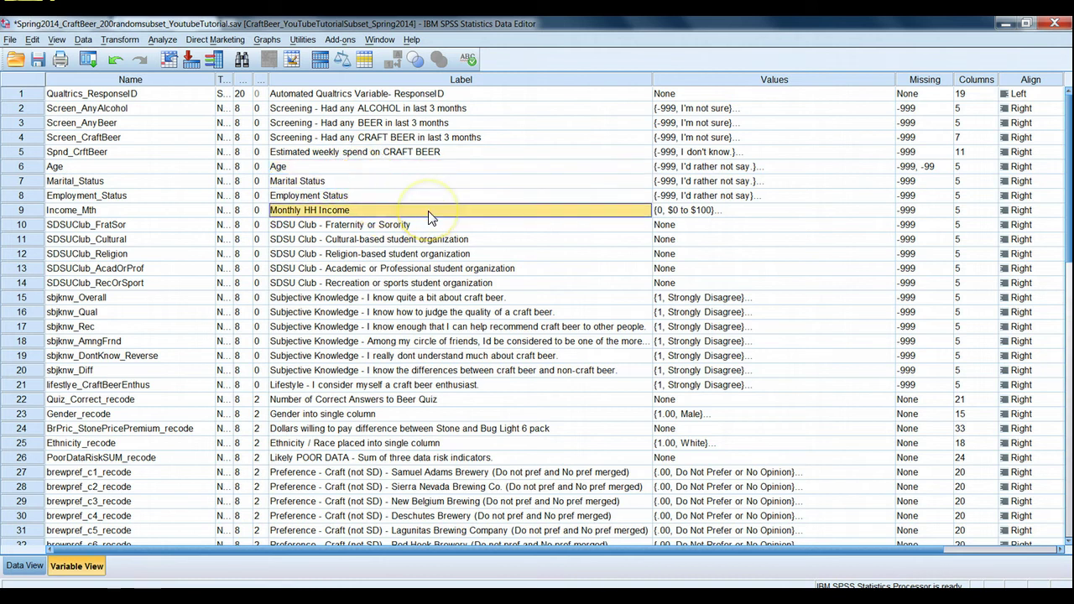
{"action": "left_click", "coordinate": [751, 212]}
{"action": "left_click", "coordinate": [886, 210]}
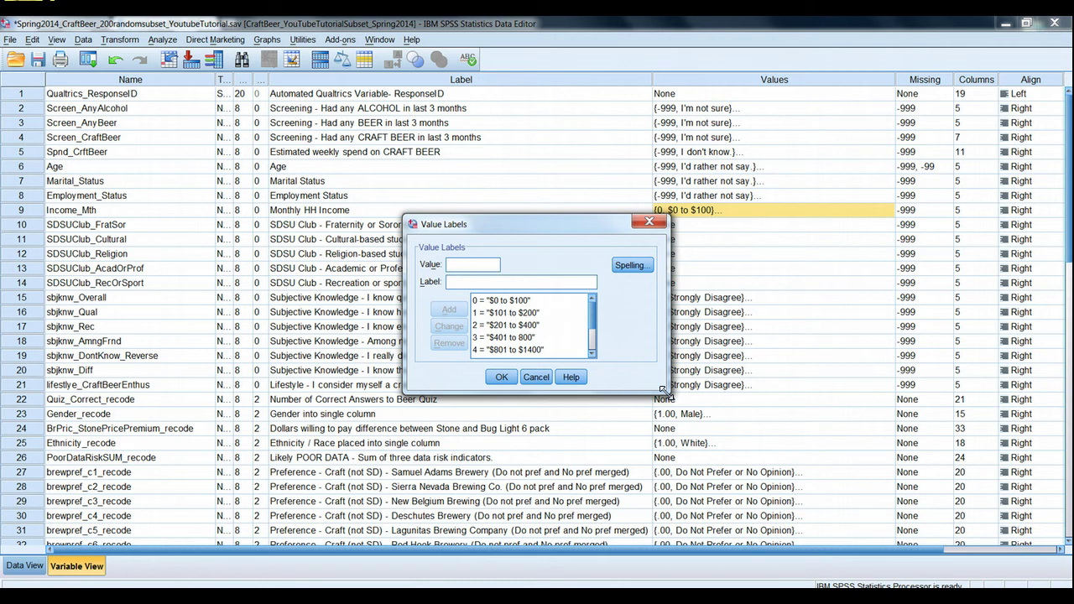
Enlarge the Income_Mth labels dialog, review codes 0 ($0 to $100) through 8 ($6001 or more), and cancel
{"action": "left_click_drag", "start_coordinate": [664, 390], "coordinate": [752, 458]}
{"action": "left_click", "coordinate": [508, 301]}
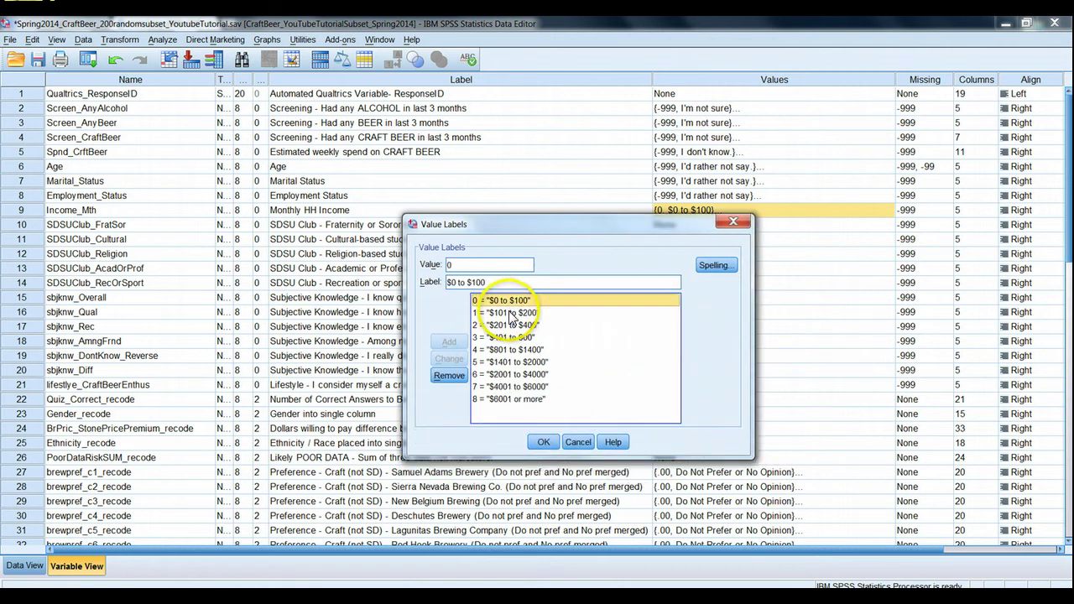
{"action": "left_click", "coordinate": [508, 312]}
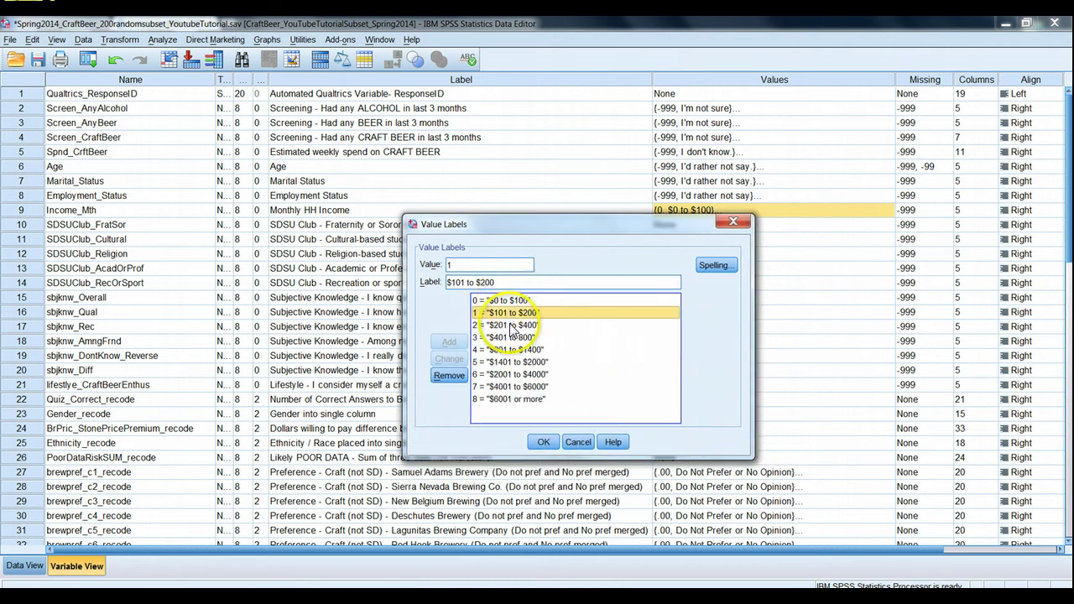
{"action": "left_click", "coordinate": [510, 325]}
{"action": "left_click", "coordinate": [516, 338]}
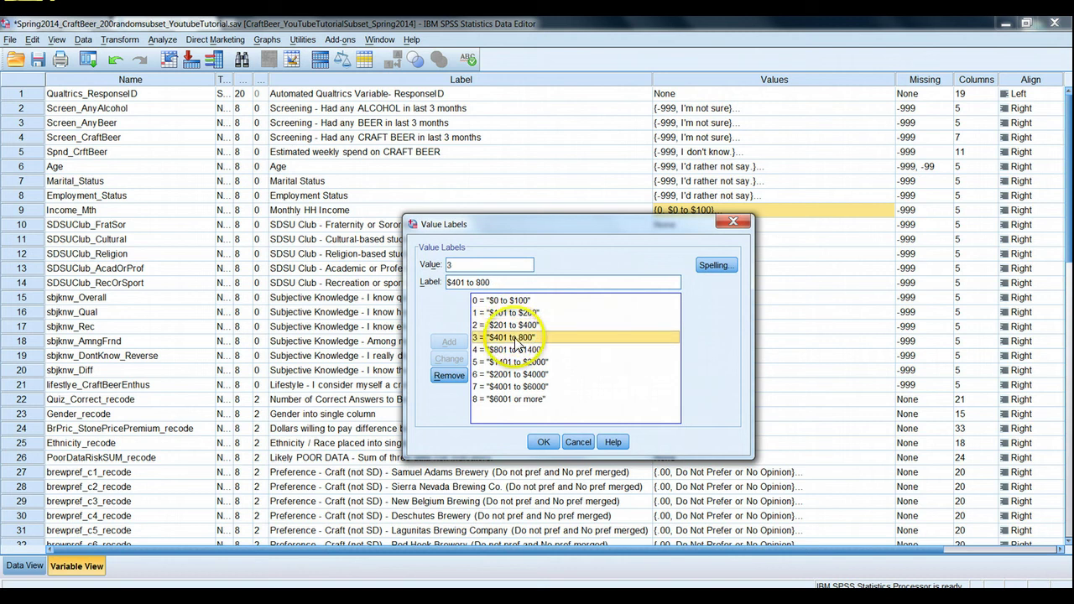
{"action": "left_click", "coordinate": [513, 399]}
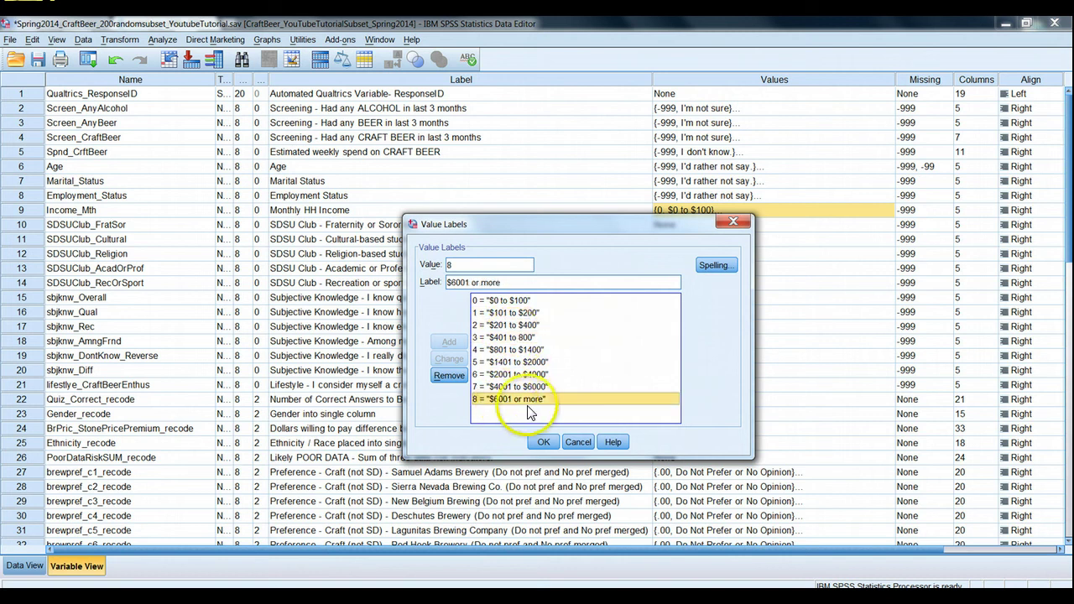
{"action": "left_click", "coordinate": [578, 442]}
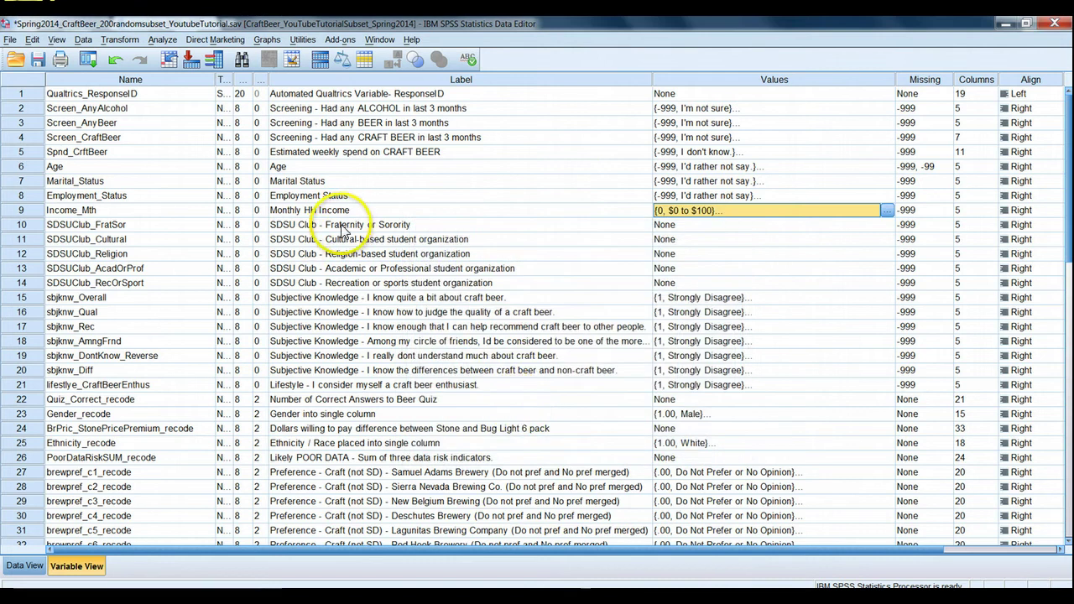
{"action": "left_click_drag", "start_coordinate": [307, 228], "coordinate": [320, 285]}
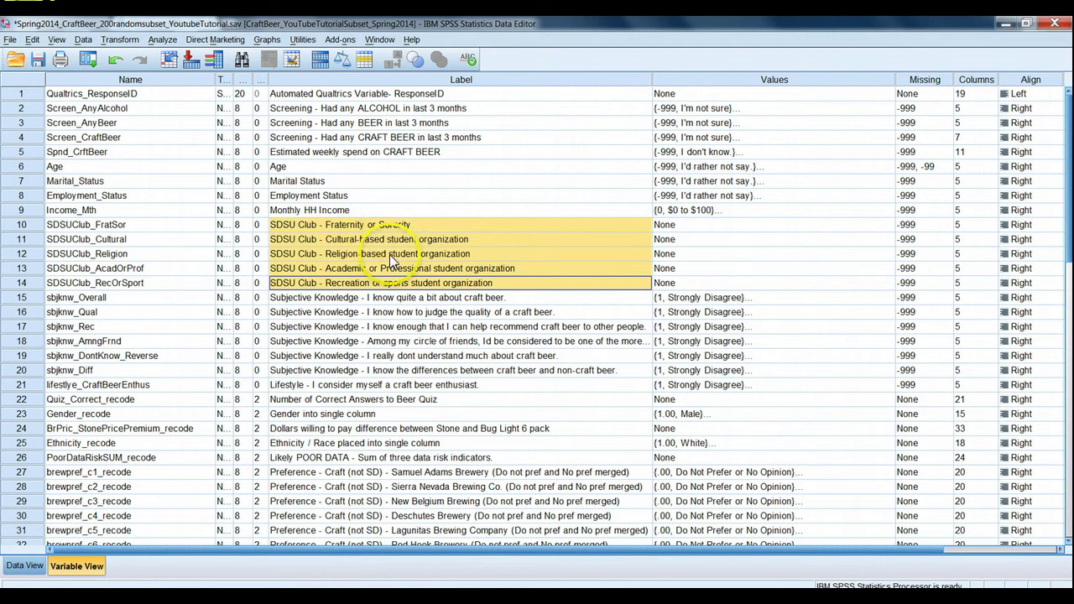
{"action": "left_click", "coordinate": [432, 224]}
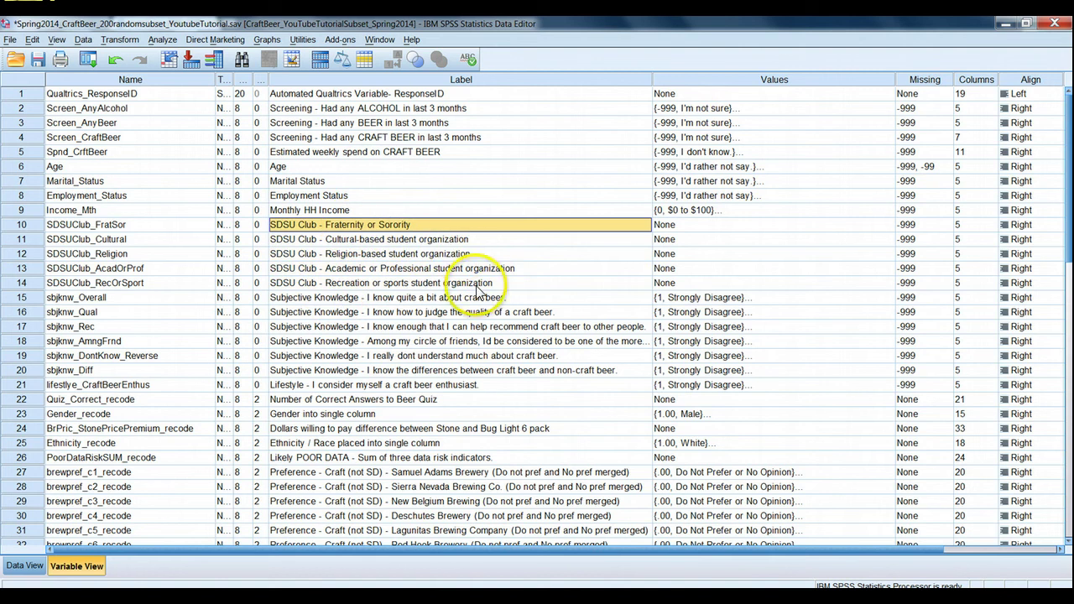
{"action": "left_click", "coordinate": [472, 285]}
{"action": "left_click", "coordinate": [383, 224], "text": "shift"}
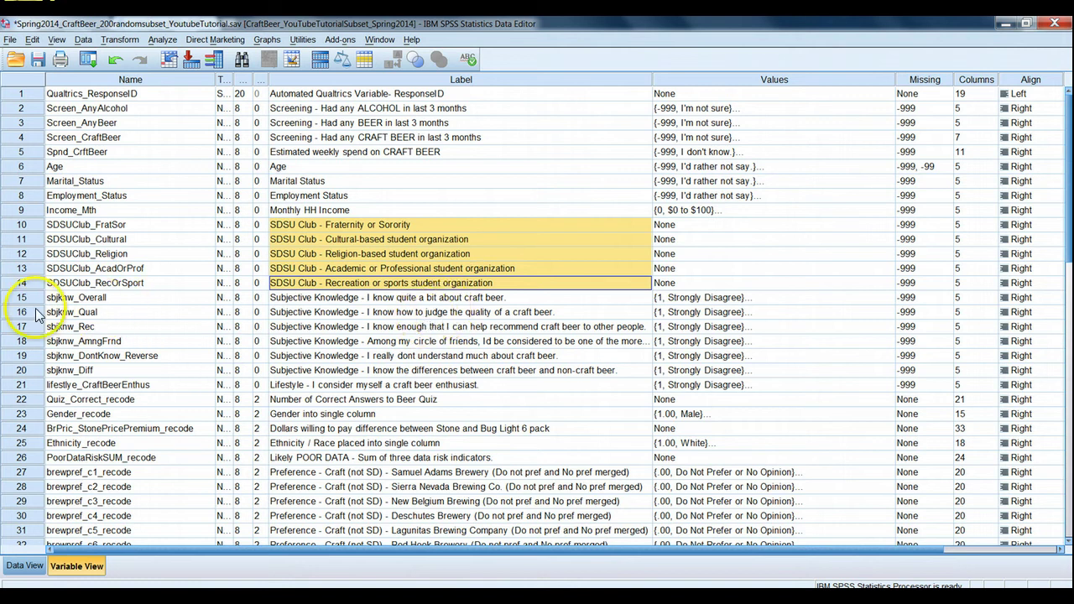
{"action": "left_click_drag", "start_coordinate": [19, 299], "coordinate": [21, 373]}
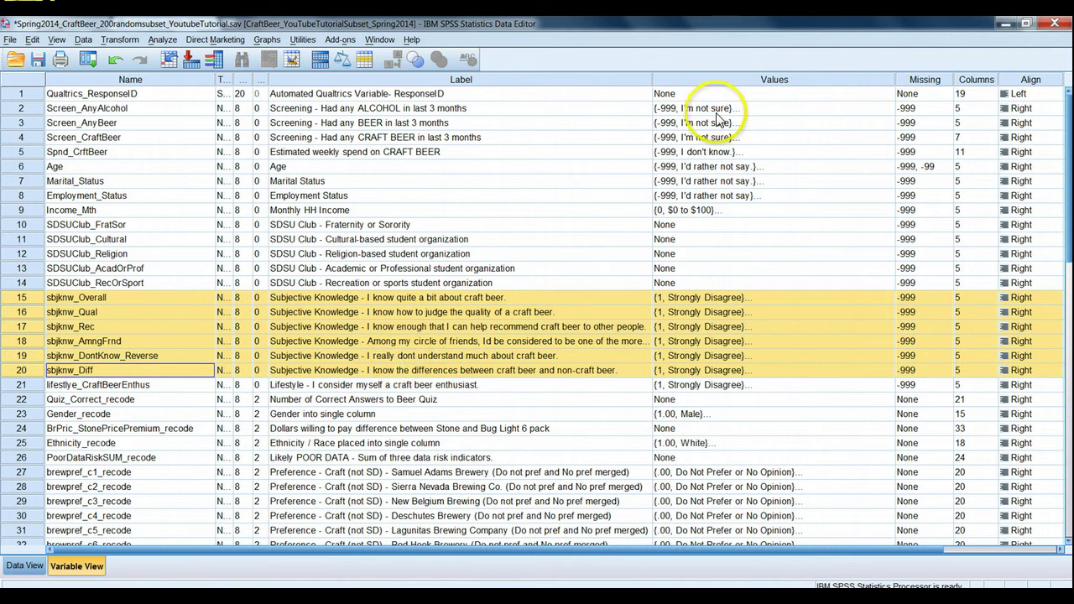
{"action": "left_click", "coordinate": [856, 299]}
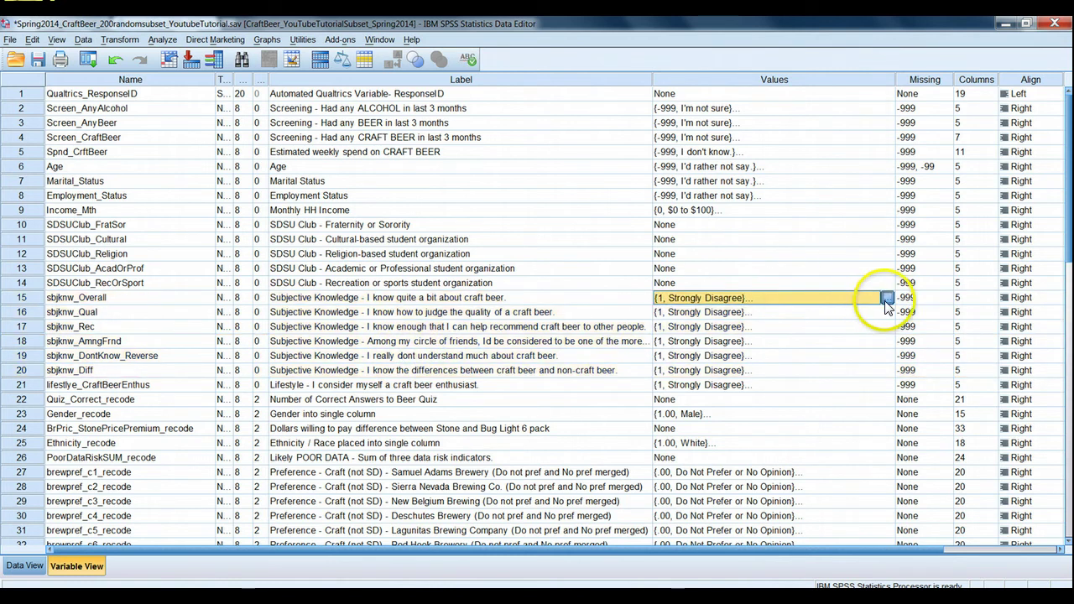
{"action": "left_click", "coordinate": [886, 298]}
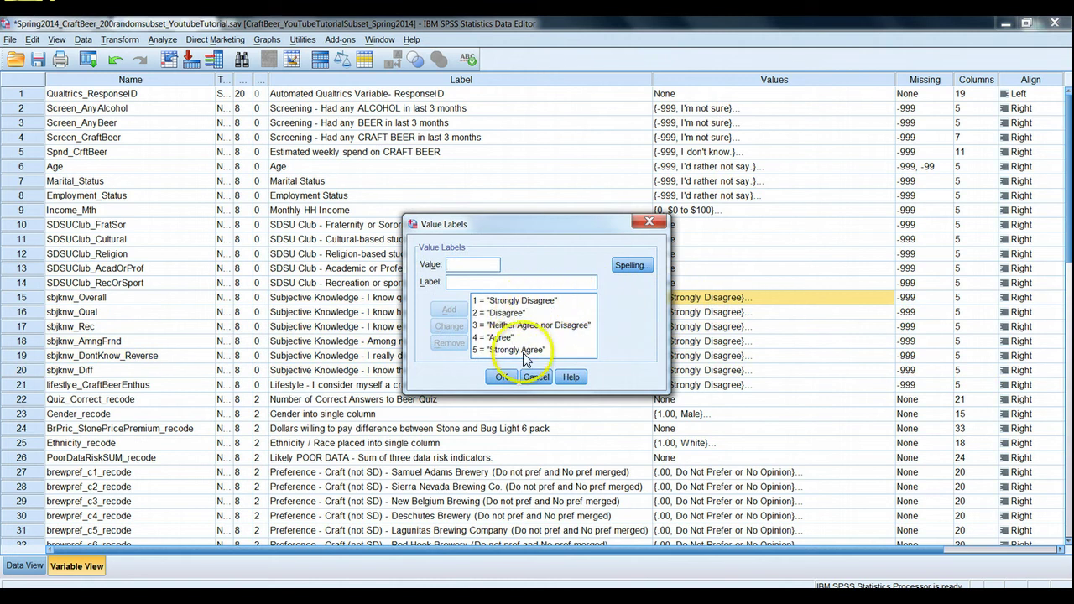
{"action": "left_click", "coordinate": [536, 378]}
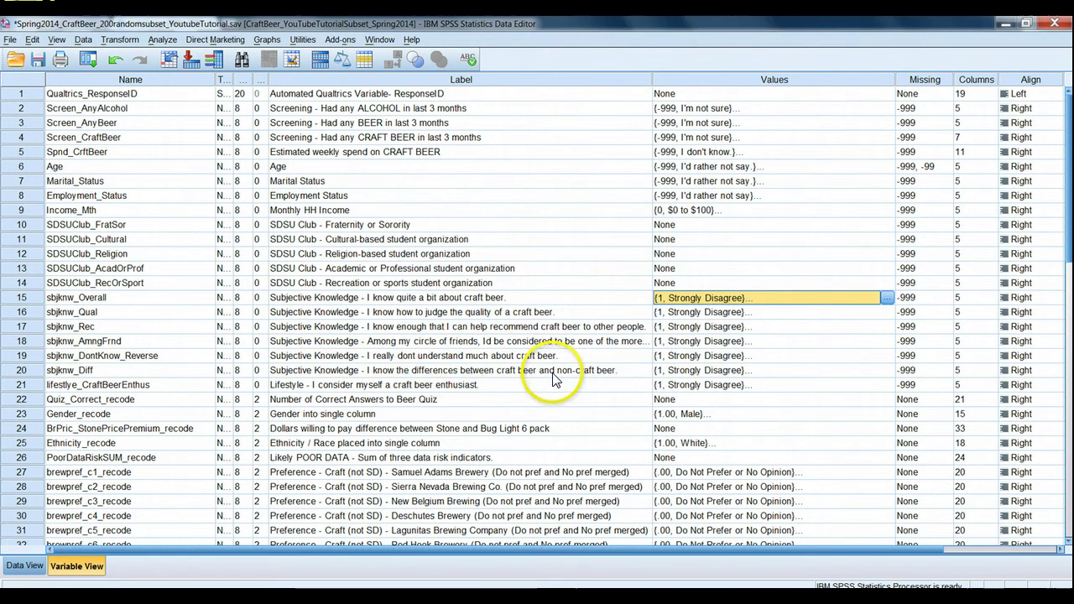
{"action": "left_click", "coordinate": [324, 384]}
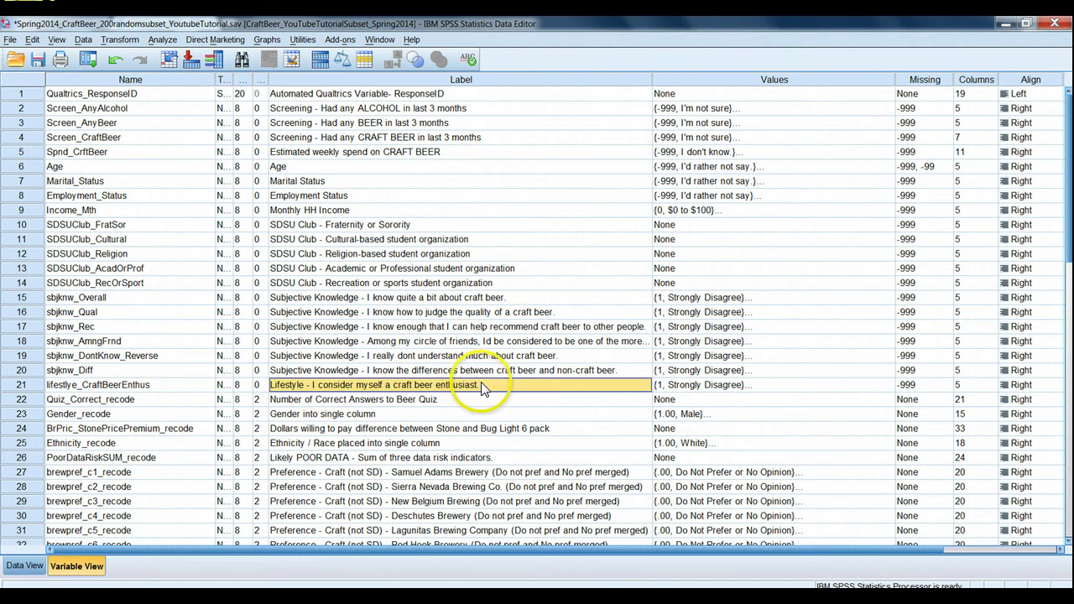
{"action": "left_click", "coordinate": [388, 401]}
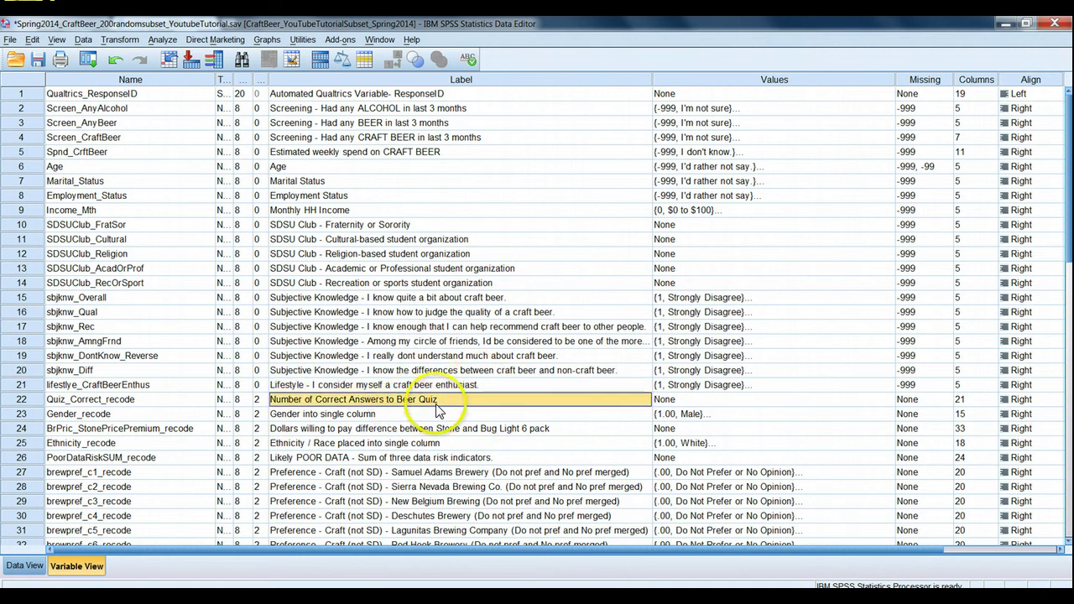
{"action": "scroll", "coordinate": [526, 415], "scroll_direction": "down", "scroll_amount": 2}
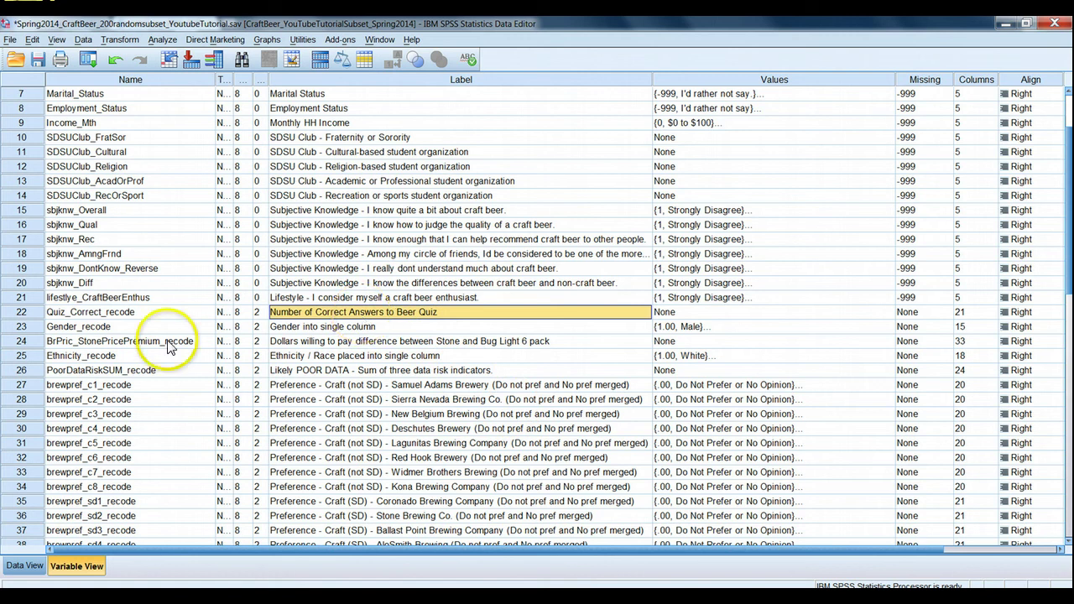
{"action": "left_click", "coordinate": [109, 312]}
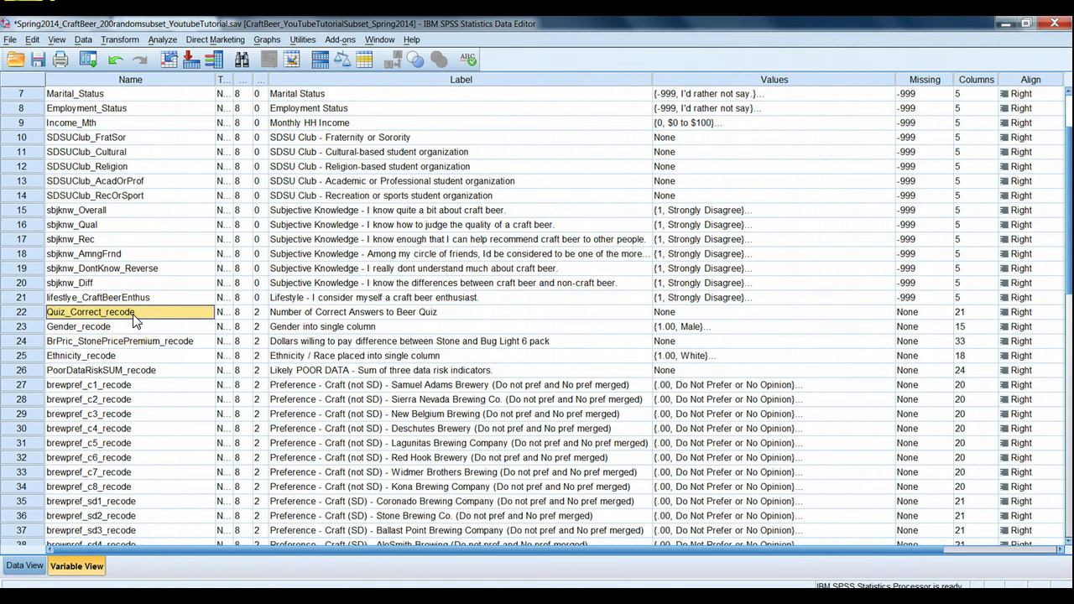
{"action": "left_click", "coordinate": [382, 314]}
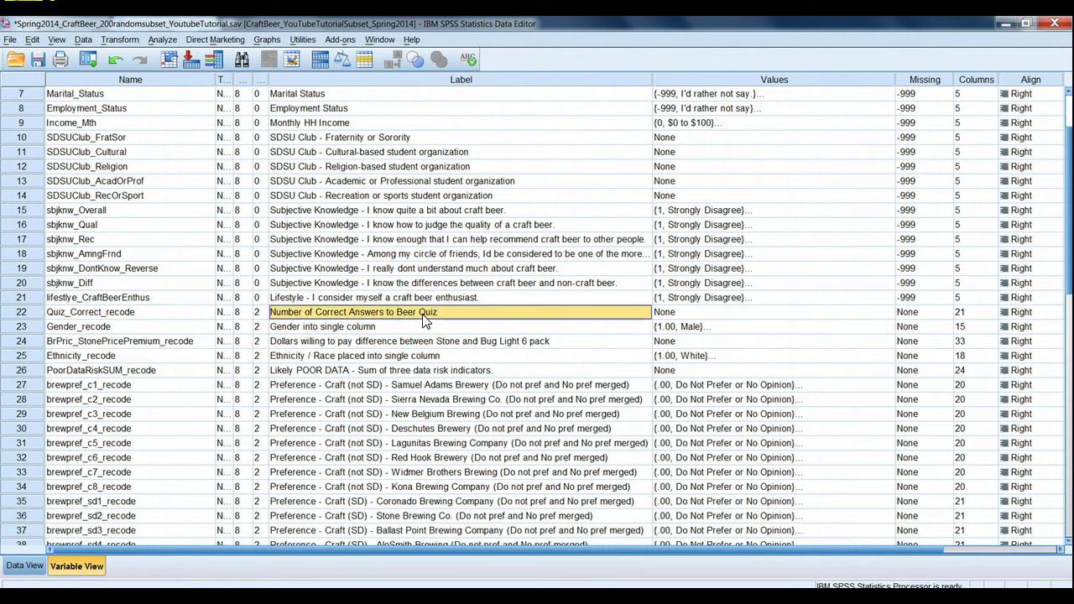
{"action": "left_click", "coordinate": [456, 318]}
{"action": "left_click", "coordinate": [427, 326]}
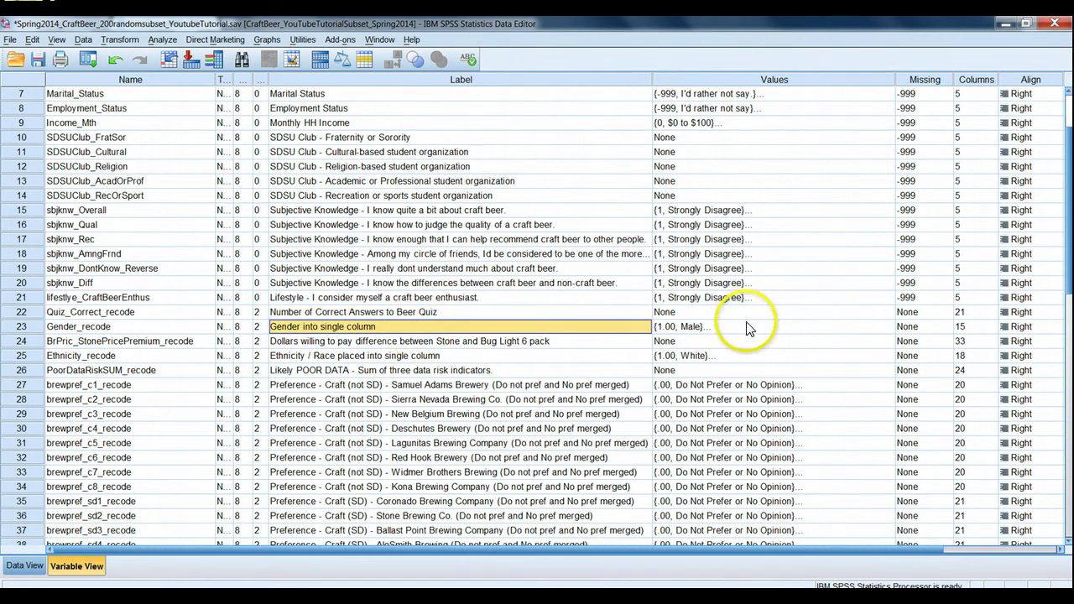
{"action": "left_click", "coordinate": [354, 343]}
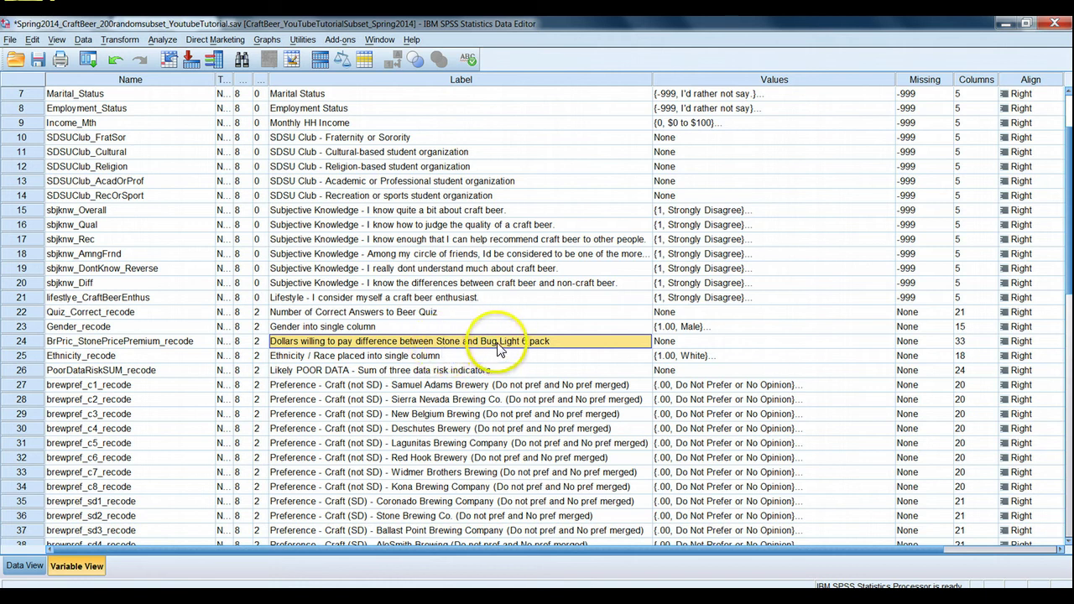
{"action": "left_click", "coordinate": [135, 344]}
{"action": "left_click", "coordinate": [319, 342]}
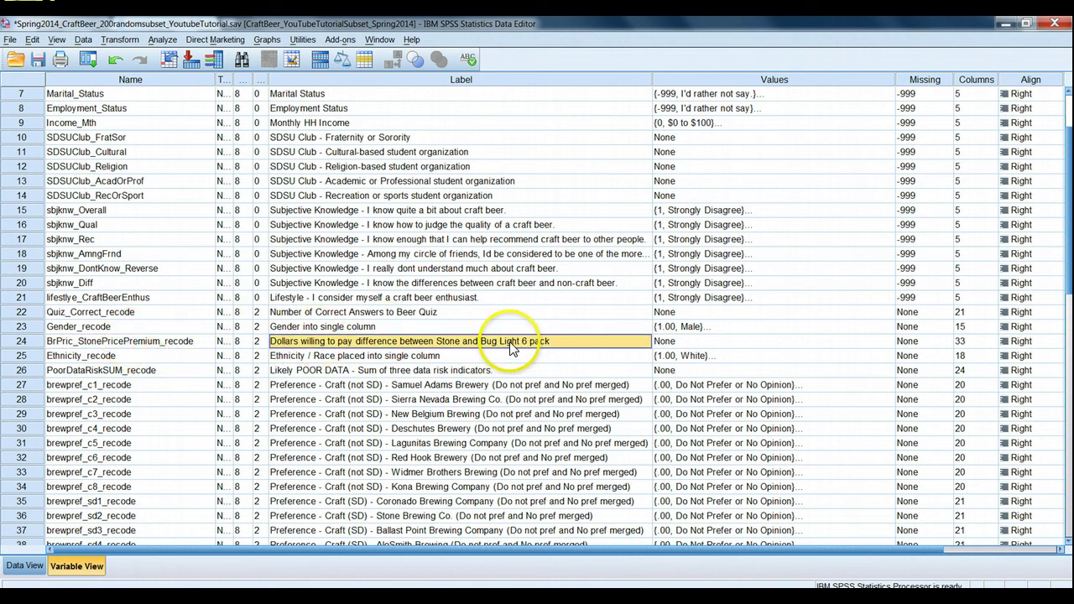
{"action": "left_click", "coordinate": [401, 358]}
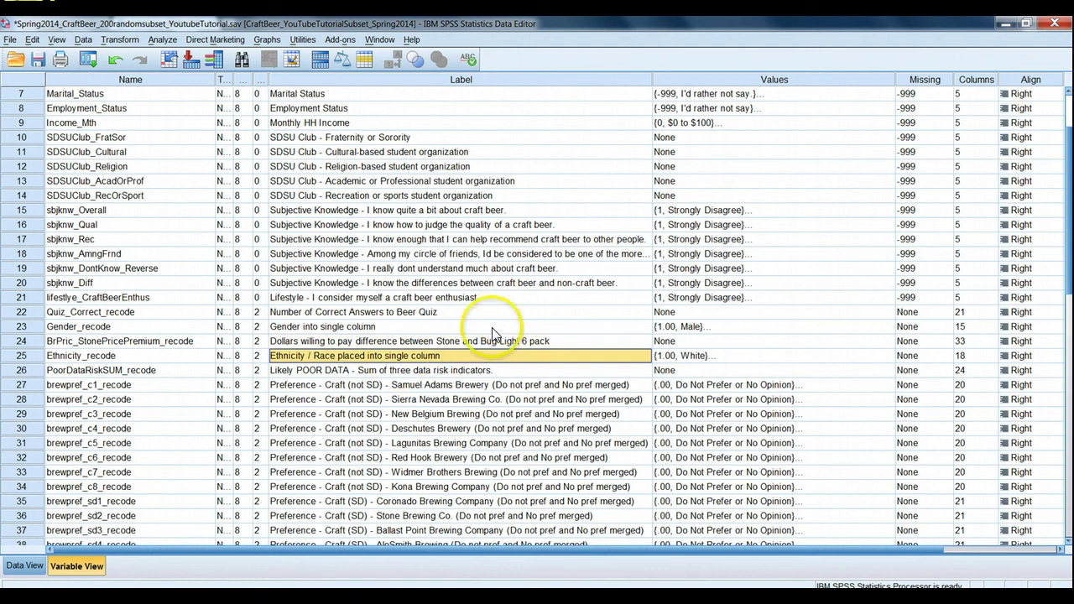
{"action": "left_click", "coordinate": [353, 373]}
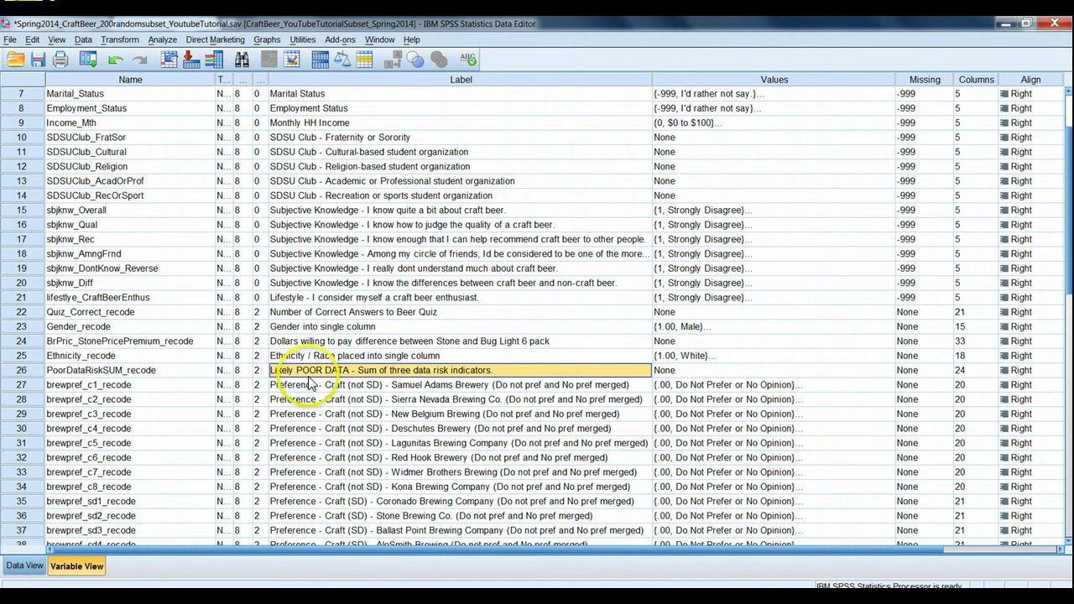
{"action": "left_click", "coordinate": [130, 370]}
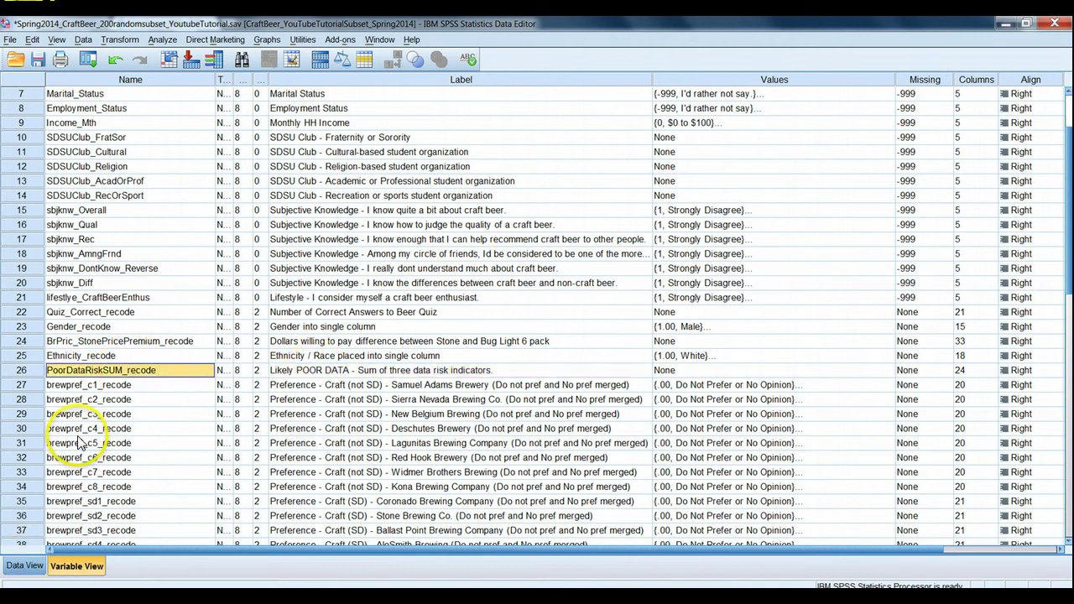
Scroll right in Data View to highlight the PoorDataRiskSUM_recode column, then return to Variable View
{"action": "left_click", "coordinate": [22, 566]}
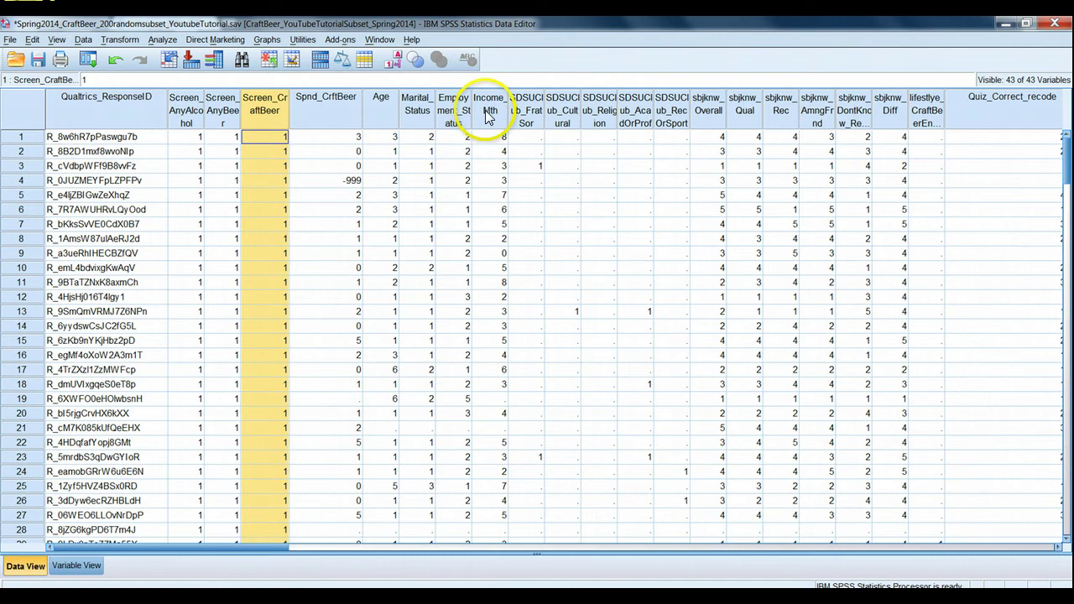
{"action": "left_click_drag", "start_coordinate": [1061, 548], "coordinate": [1059, 550]}
{"action": "left_click", "coordinate": [807, 126]}
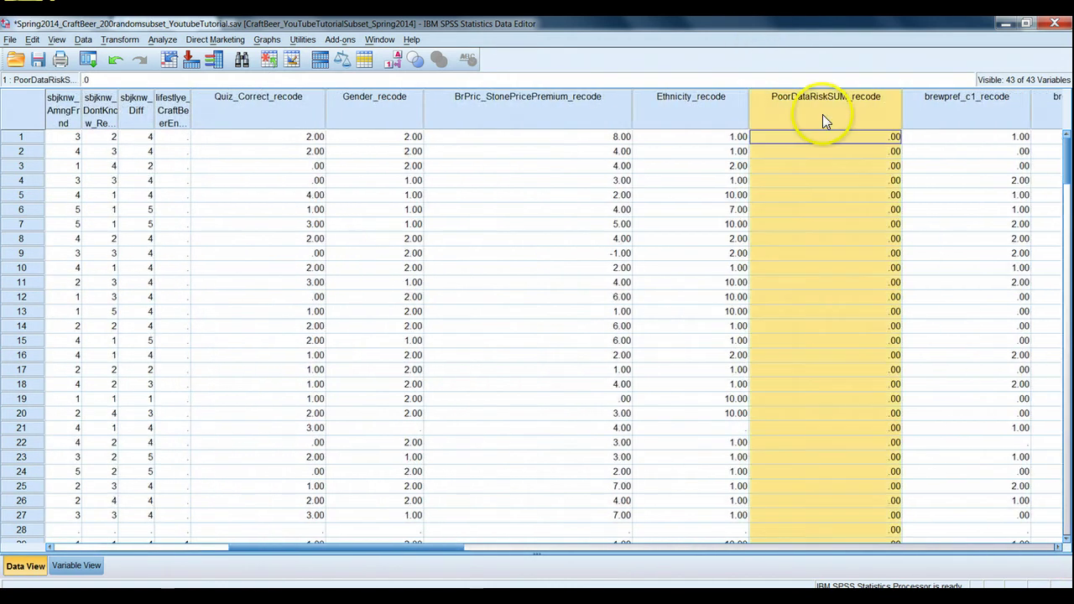
{"action": "mouse_move", "coordinate": [1067, 155]}
{"action": "left_mouse_down"}
{"action": "mouse_move", "coordinate": [1059, 520]}
{"action": "mouse_move", "coordinate": [1054, 143]}
{"action": "left_mouse_up"}
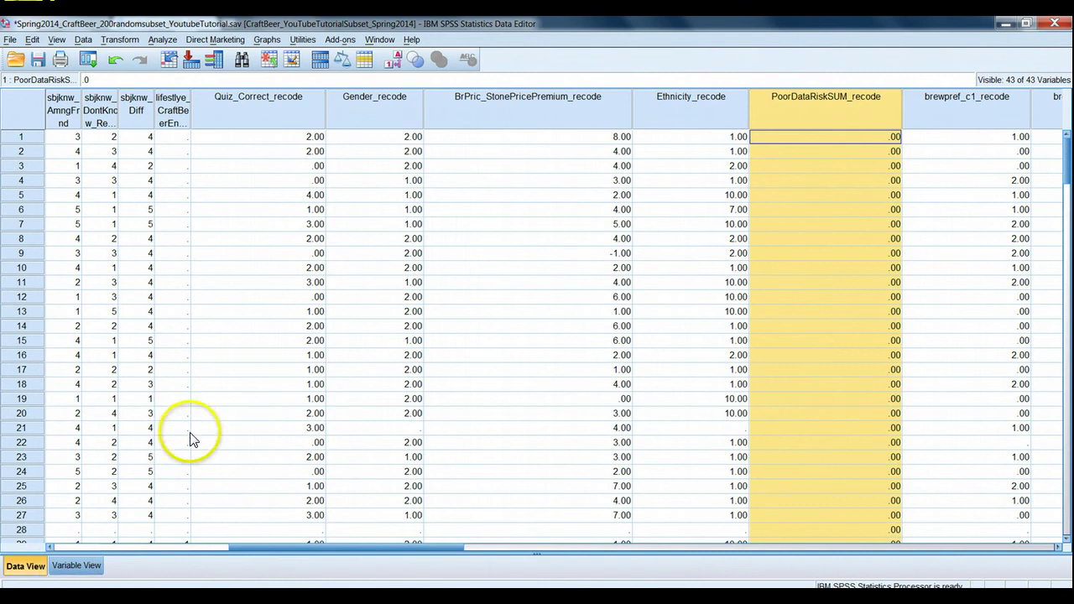
{"action": "left_click", "coordinate": [75, 565]}
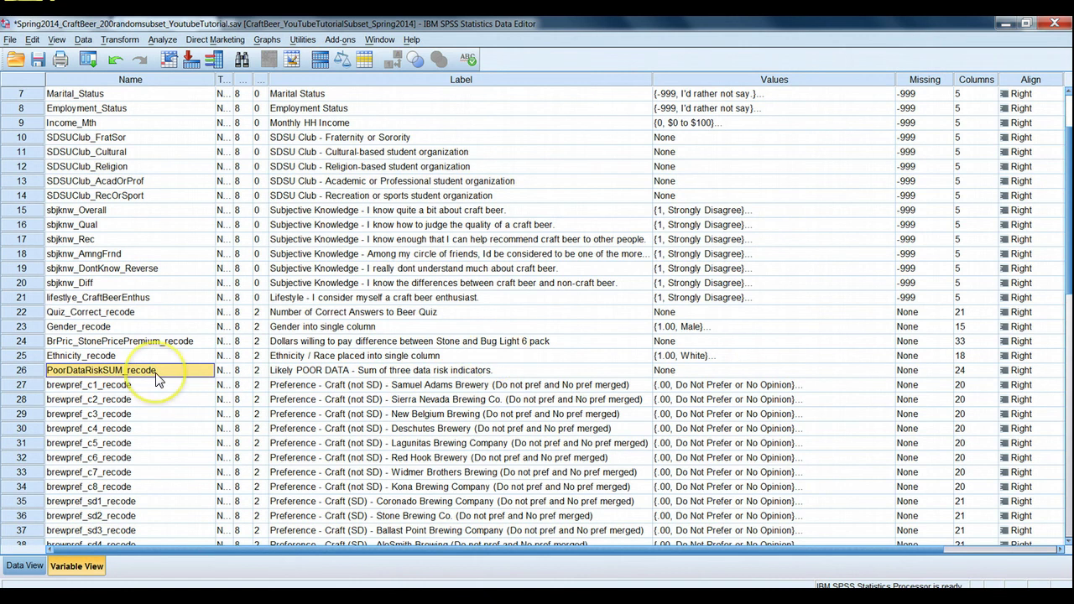
{"action": "scroll", "coordinate": [466, 351], "scroll_direction": "down", "scroll_amount": 4}
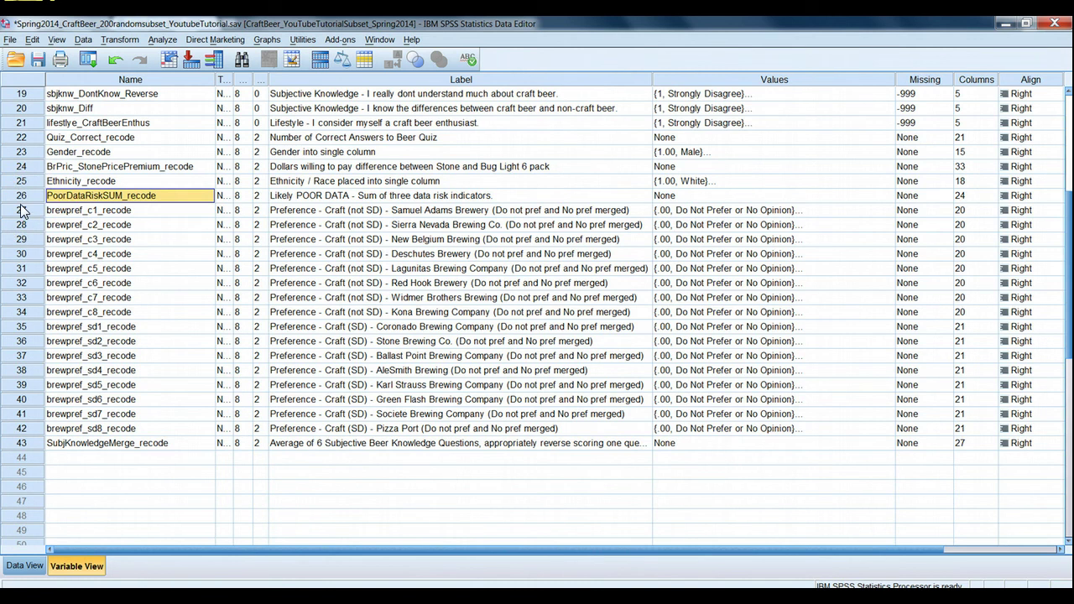
{"action": "left_click_drag", "start_coordinate": [22, 212], "coordinate": [23, 312]}
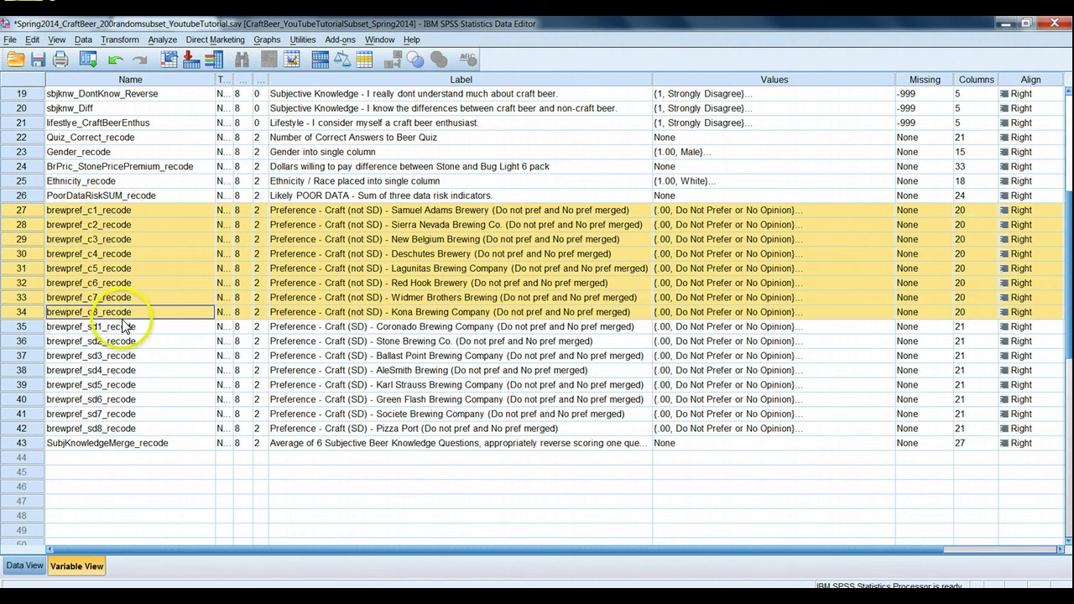
{"action": "left_click_drag", "start_coordinate": [30, 332], "coordinate": [25, 429]}
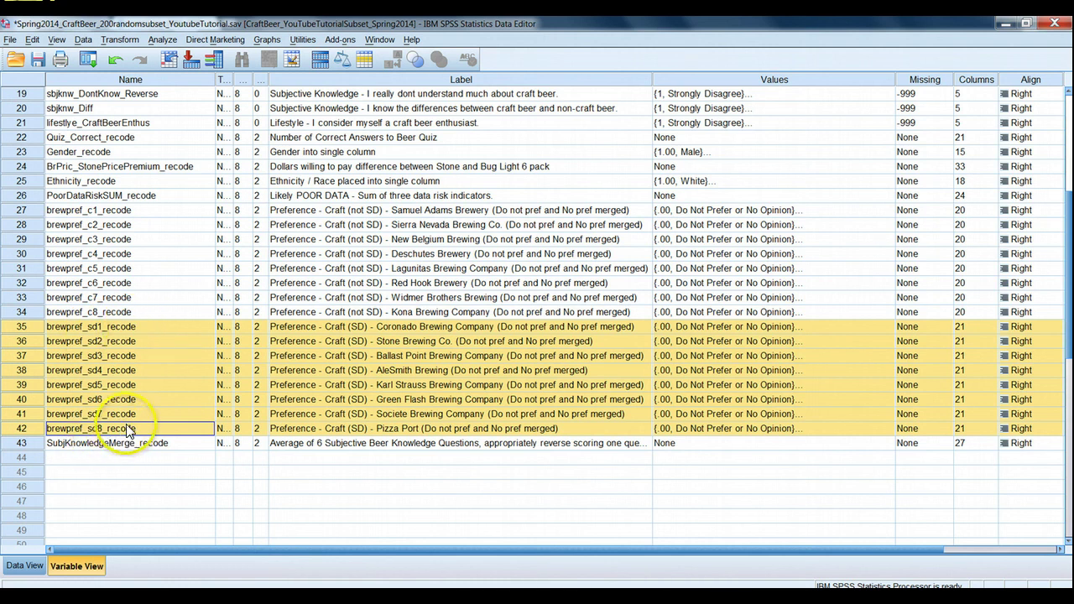
{"action": "left_click", "coordinate": [770, 326]}
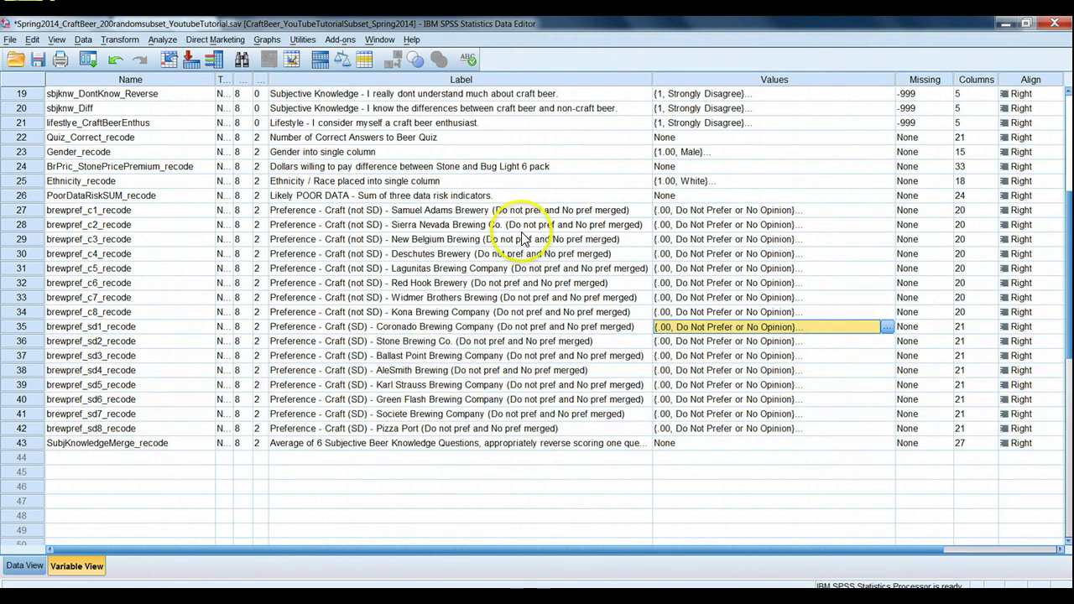
{"action": "left_click", "coordinate": [419, 211]}
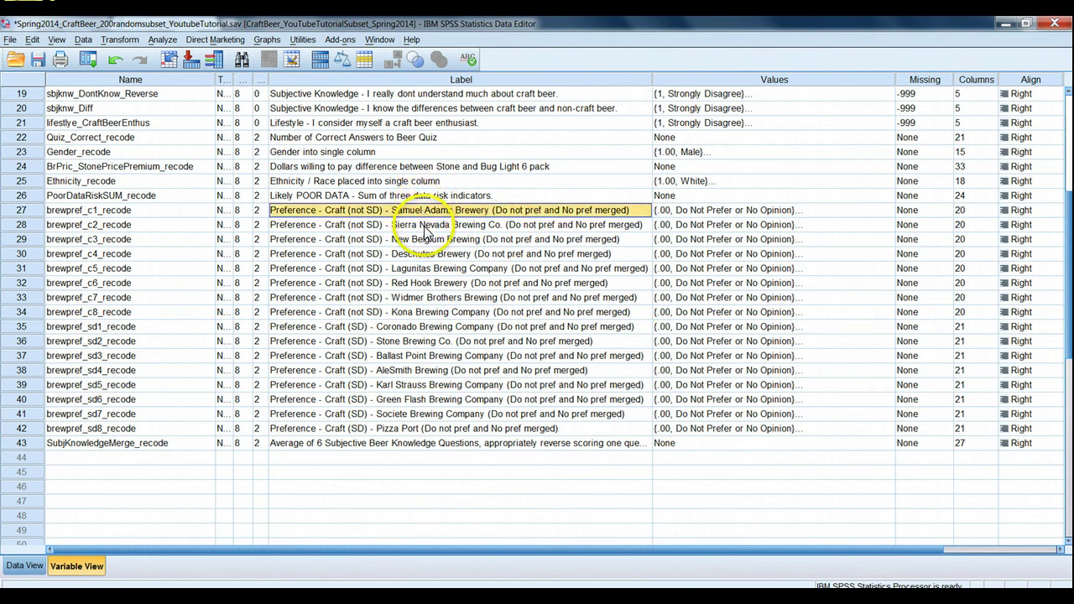
{"action": "left_click", "coordinate": [424, 225]}
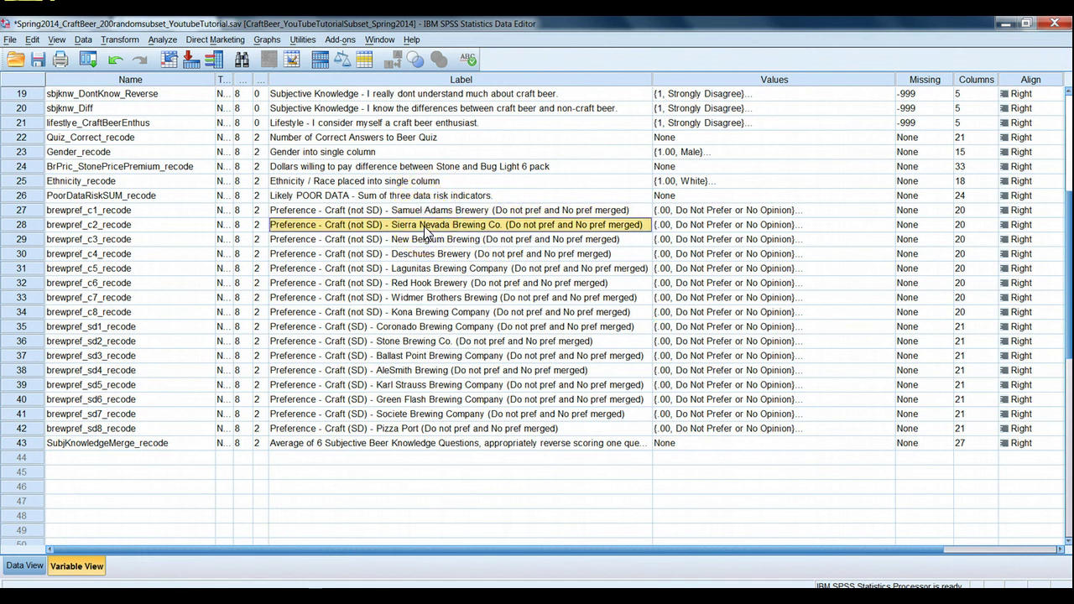
{"action": "left_click", "coordinate": [438, 356]}
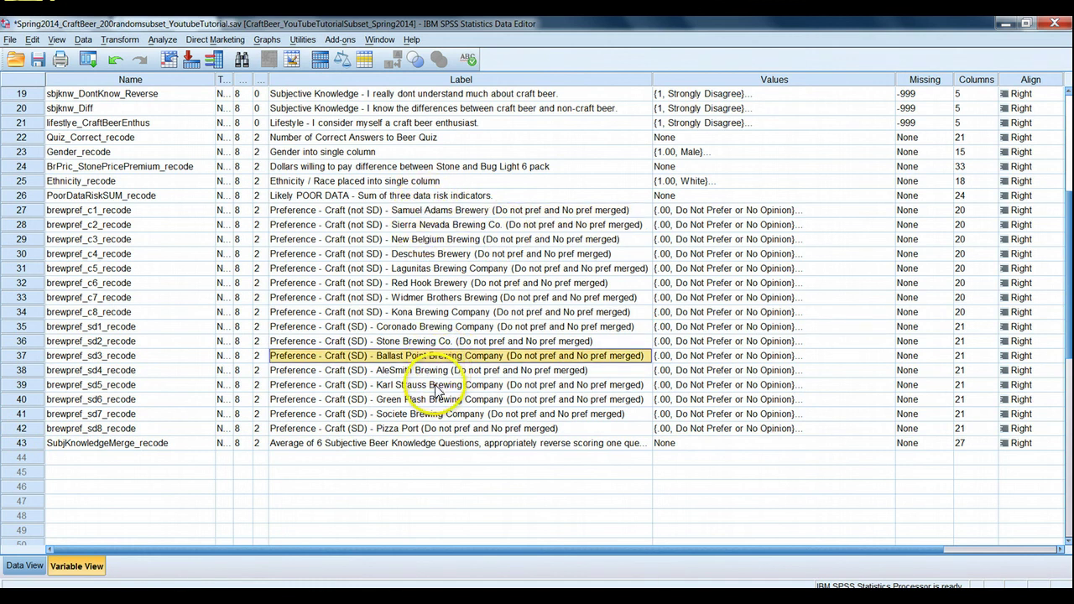
{"action": "left_click", "coordinate": [436, 385]}
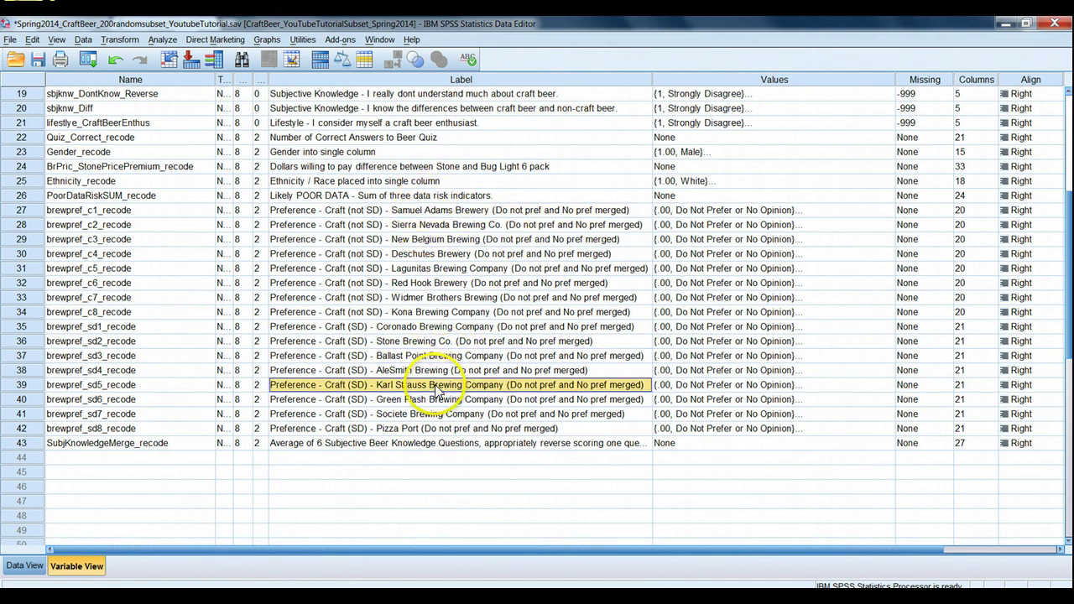
{"action": "left_click", "coordinate": [814, 386]}
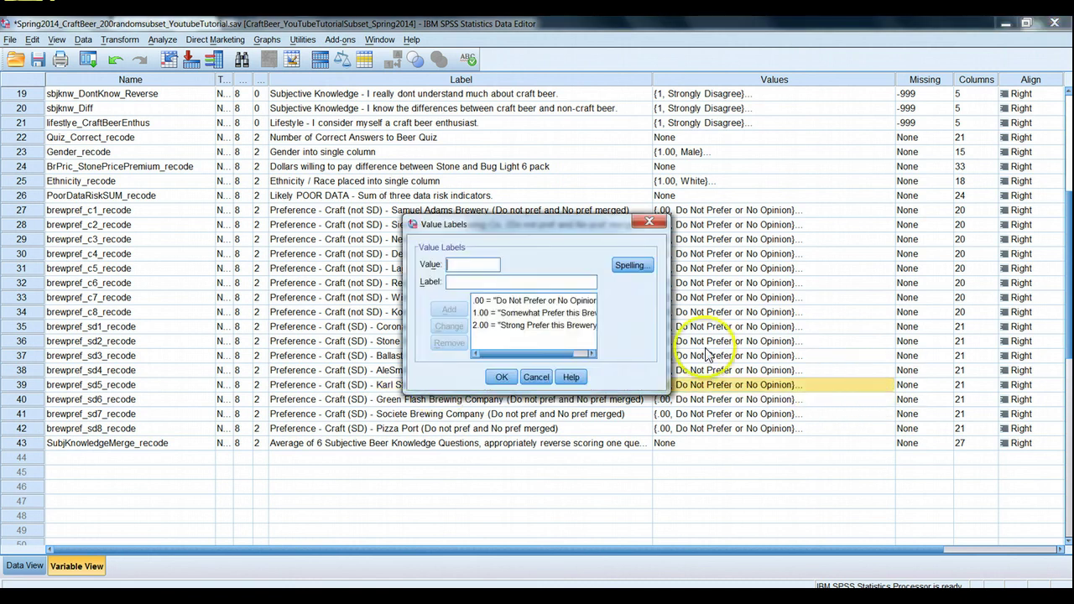
{"action": "left_click_drag", "start_coordinate": [668, 395], "coordinate": [842, 411]}
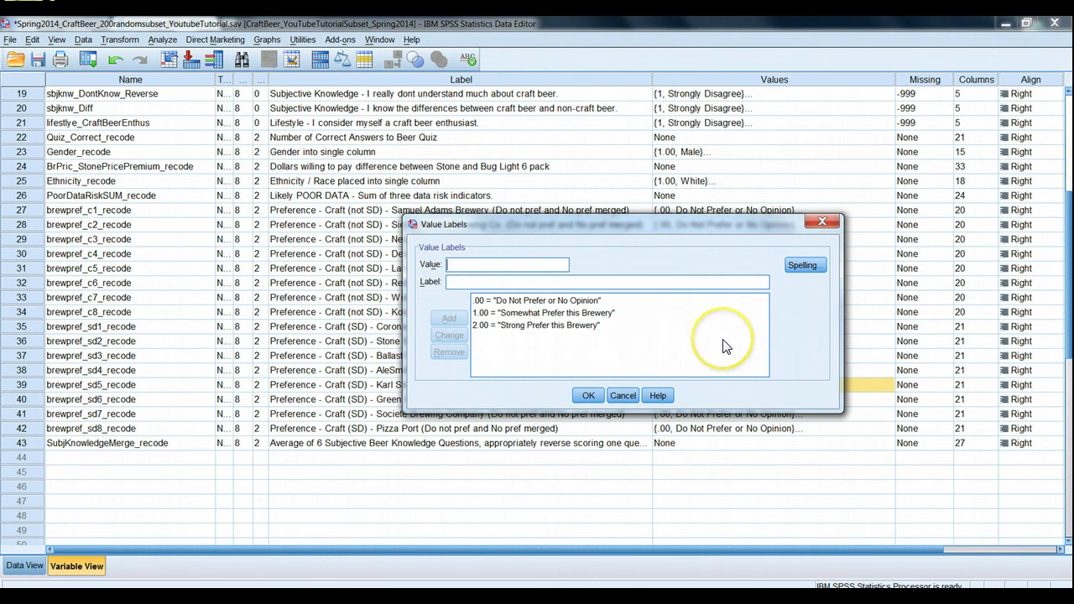
{"action": "left_click", "coordinate": [537, 300]}
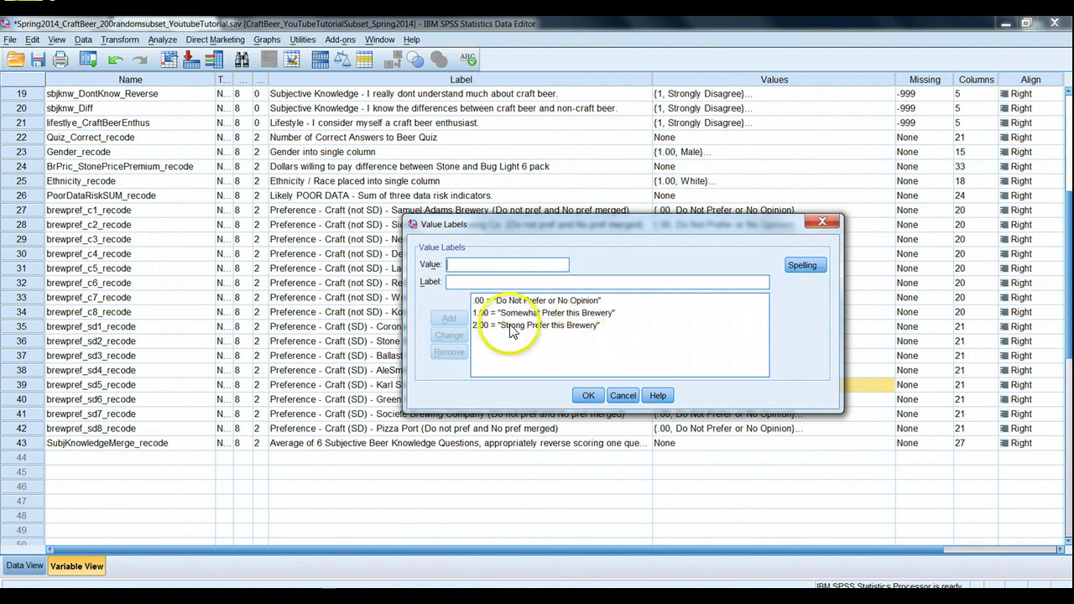
{"action": "key", "text": "Down"}
{"action": "key", "text": "Down"}
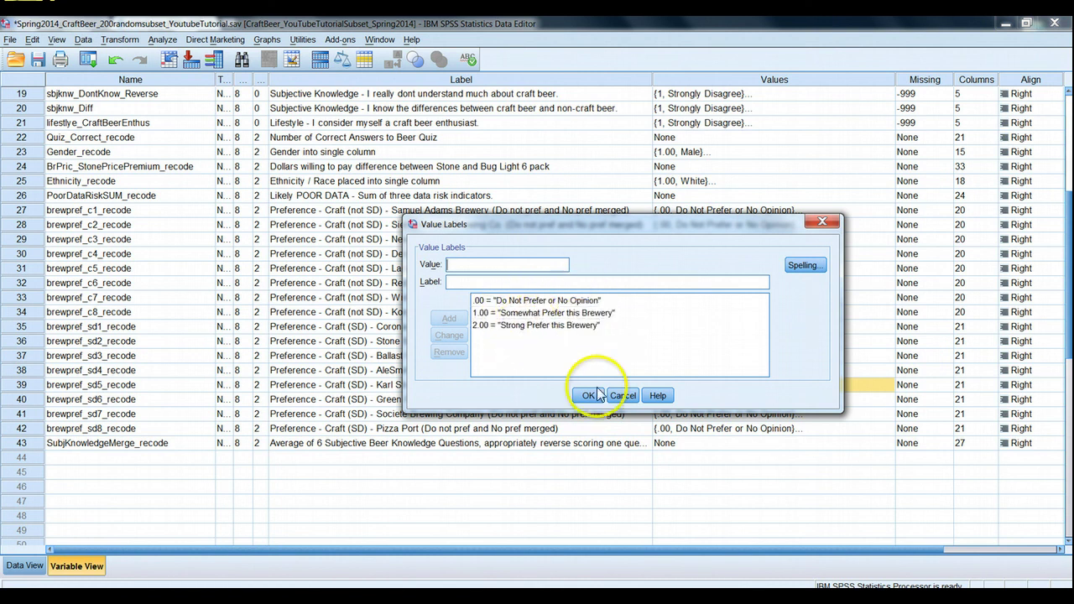
{"action": "left_click", "coordinate": [622, 395]}
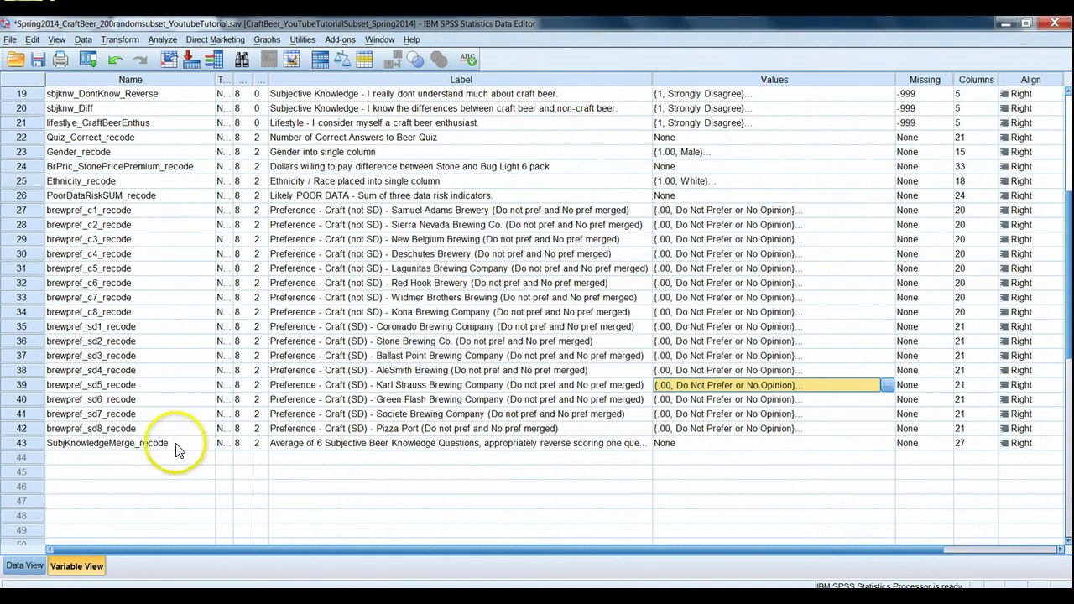
{"action": "left_click", "coordinate": [170, 445]}
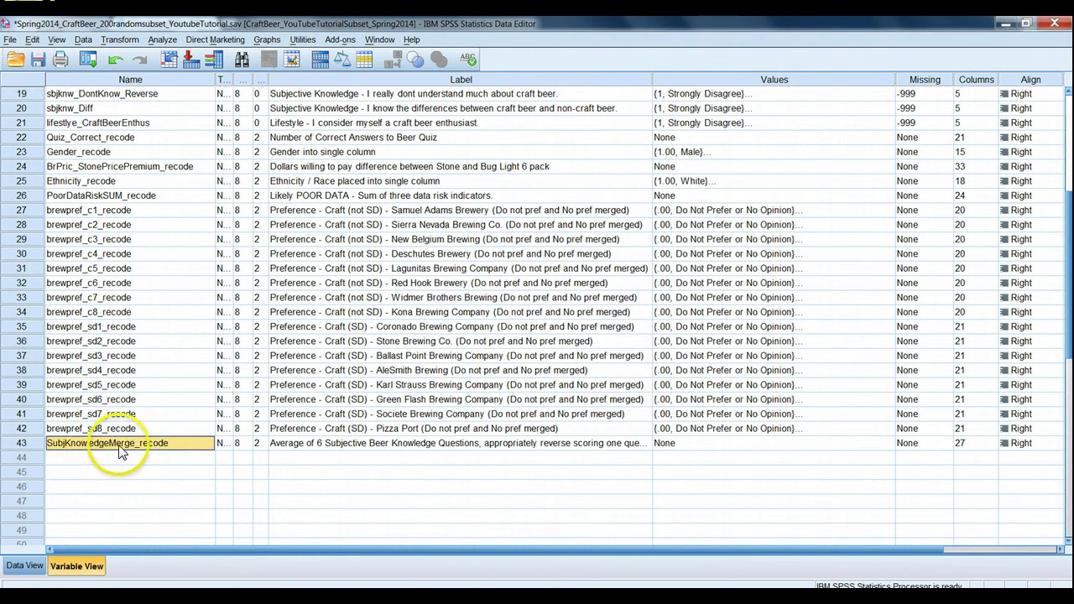
{"action": "left_click", "coordinate": [341, 445]}
{"action": "scroll", "coordinate": [341, 449], "scroll_direction": "up", "scroll_amount": 6}
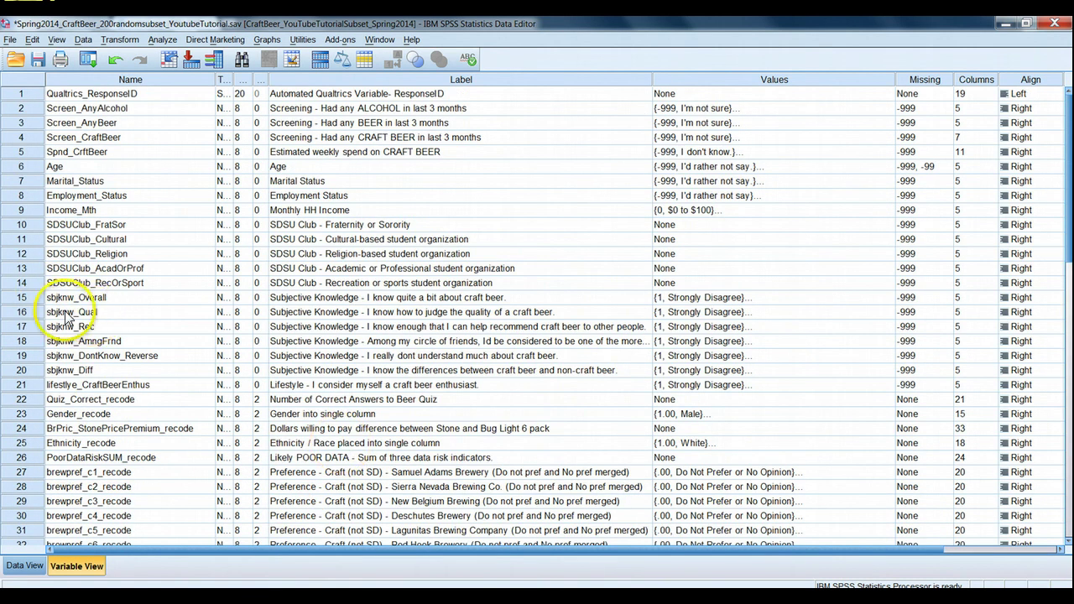
{"action": "left_click_drag", "start_coordinate": [25, 299], "coordinate": [46, 371]}
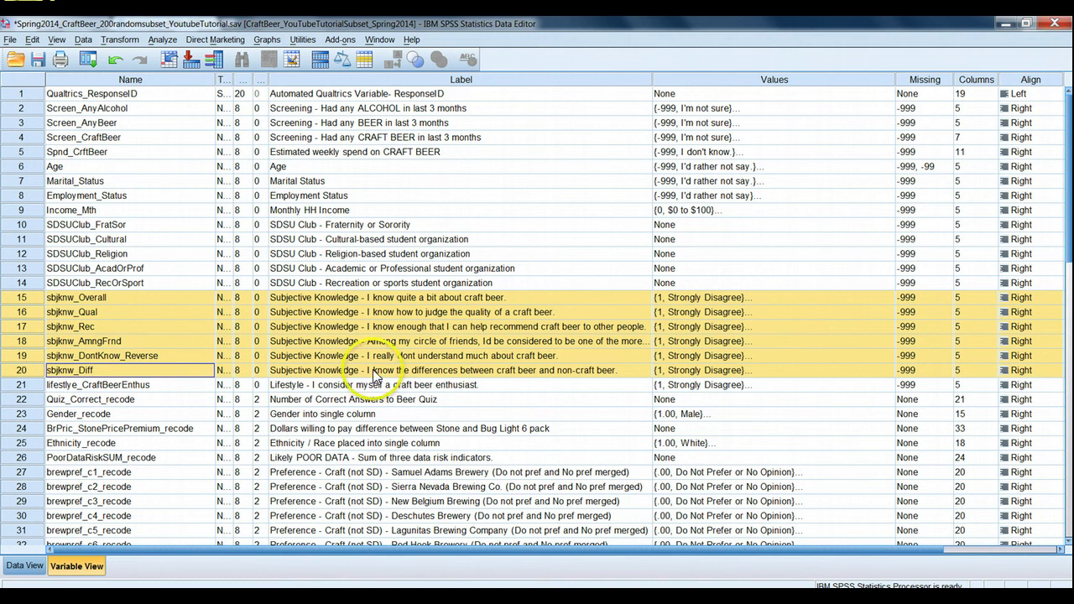
{"action": "scroll", "coordinate": [372, 369], "scroll_direction": "down", "scroll_amount": 9}
{"action": "left_click", "coordinate": [346, 317]}
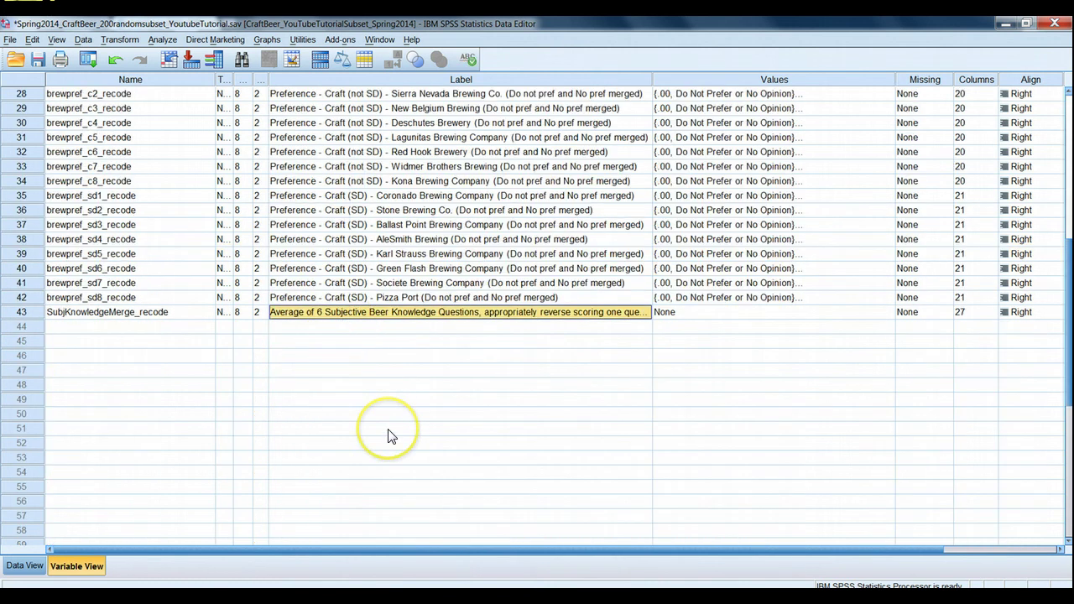
{"action": "scroll", "coordinate": [389, 435], "scroll_direction": "up", "scroll_amount": 4}
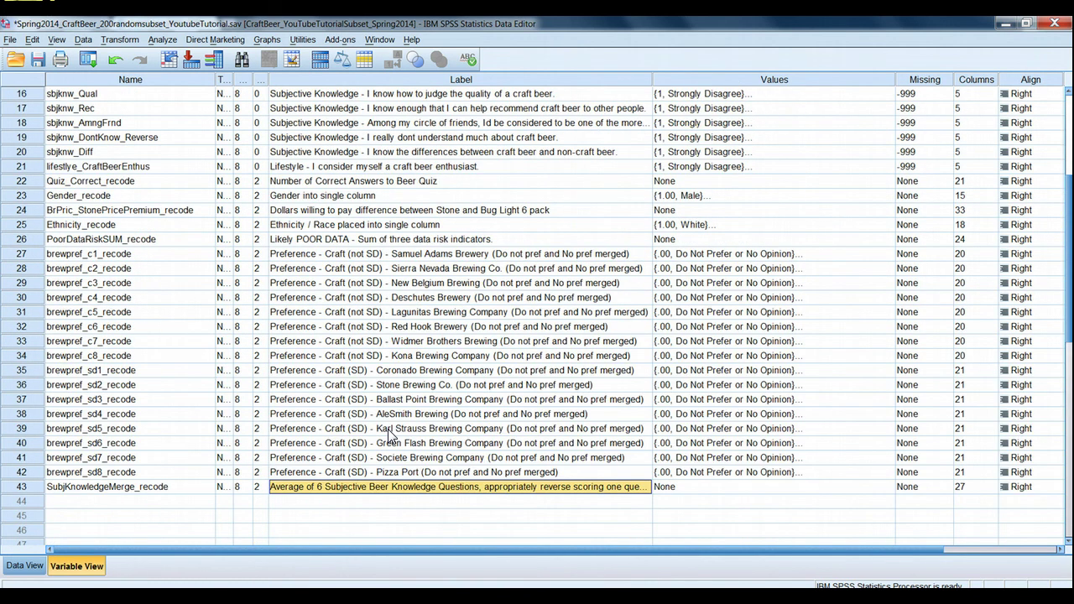
{"action": "scroll", "coordinate": [389, 435], "scroll_direction": "up", "scroll_amount": 2}
{"action": "scroll", "coordinate": [389, 436], "scroll_direction": "down", "scroll_amount": 2}
{"action": "scroll", "coordinate": [384, 314], "scroll_direction": "up", "scroll_amount": 3}
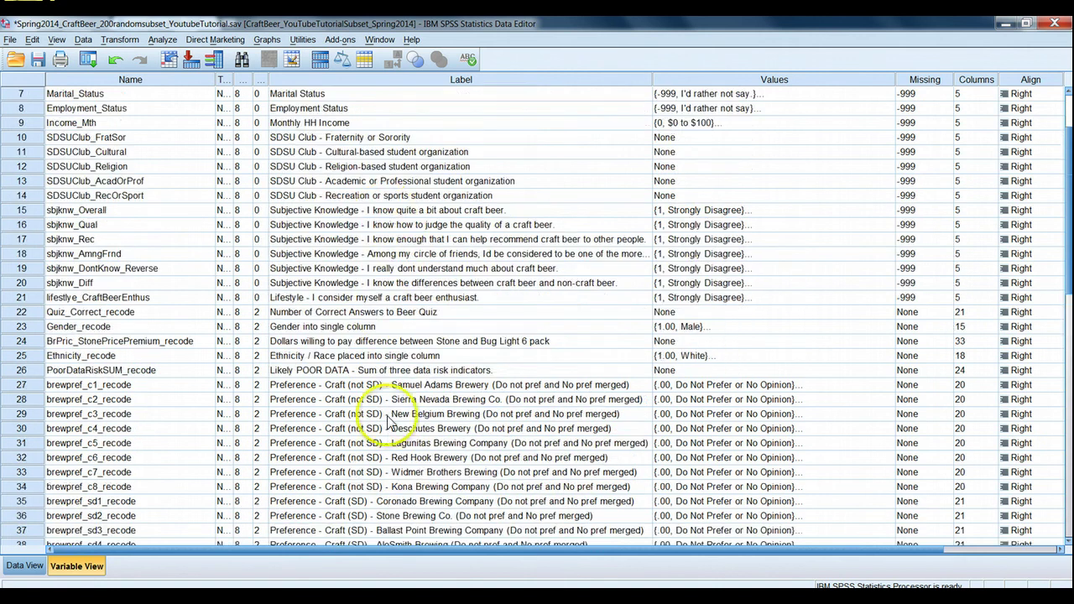
{"action": "left_click", "coordinate": [432, 269]}
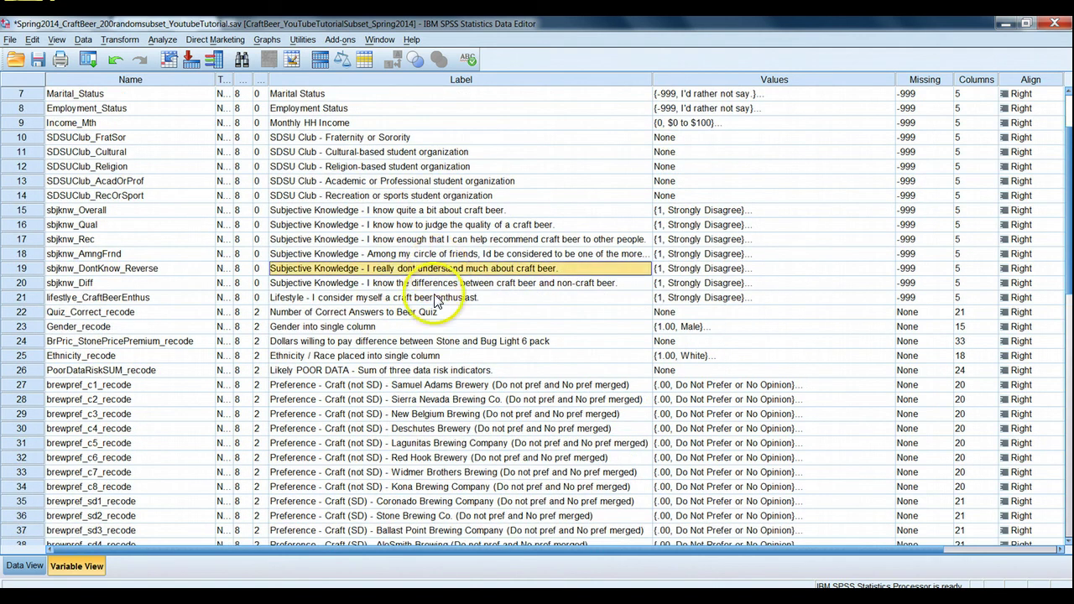
{"action": "scroll", "coordinate": [497, 409], "scroll_direction": "down", "scroll_amount": 7}
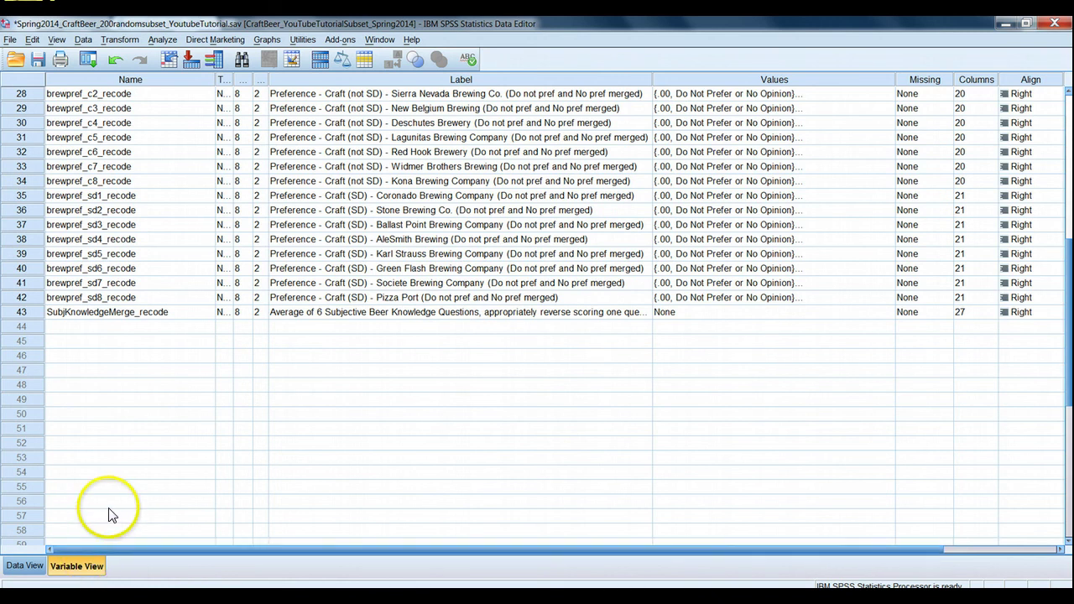
{"action": "scroll", "coordinate": [191, 504], "scroll_direction": "up", "scroll_amount": 5}
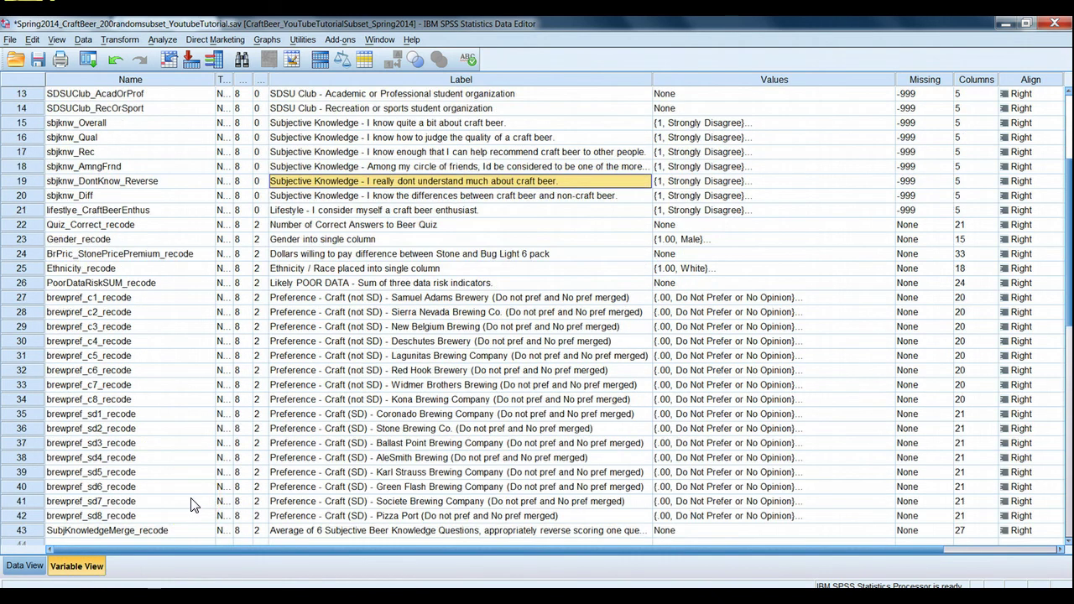